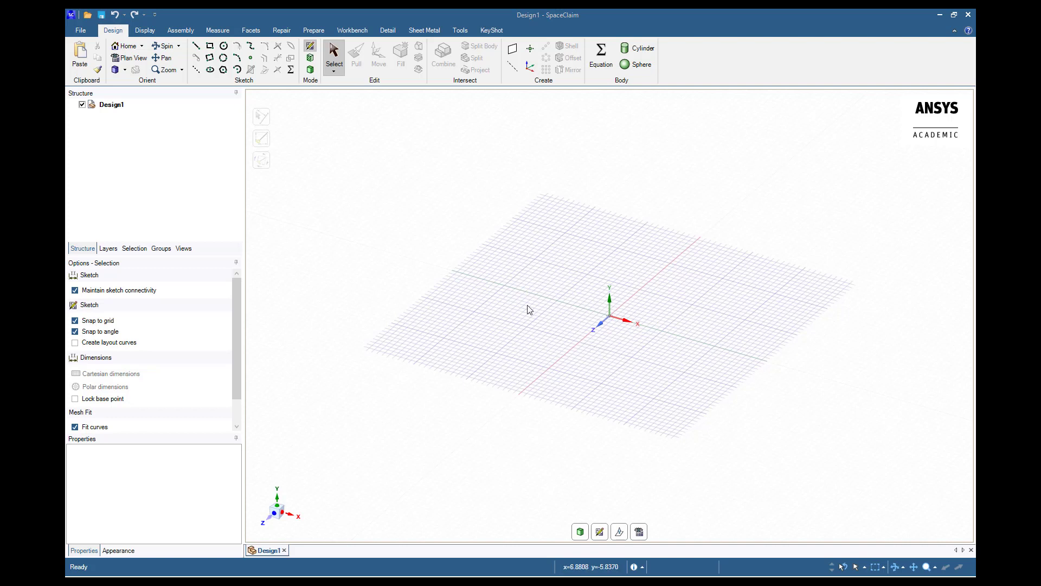
Start a new sketch on the plane defined by two coordinate axes
{"action": "left_click", "coordinate": [309, 71]}
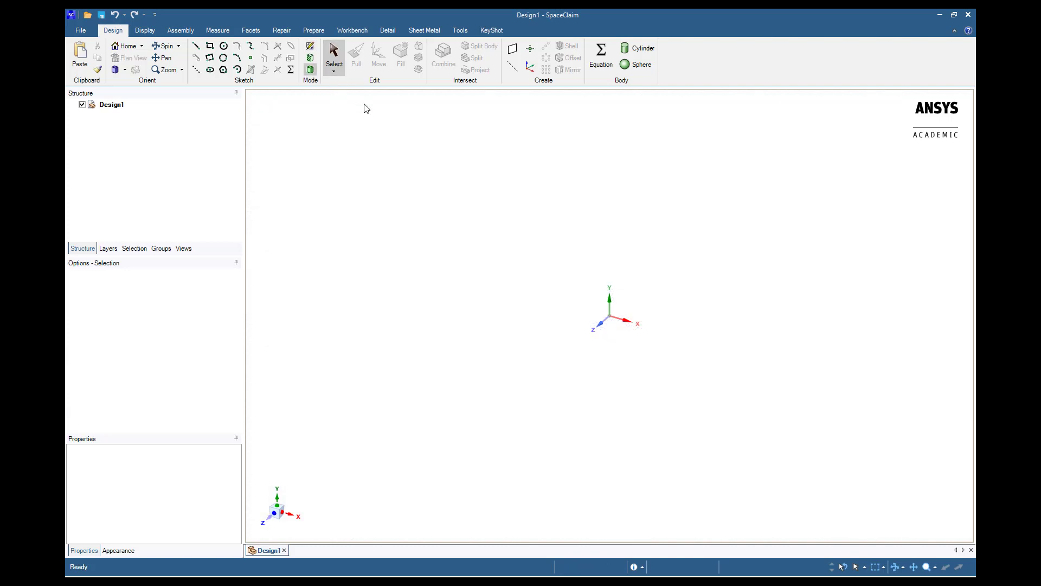
{"action": "left_click", "coordinate": [599, 326]}
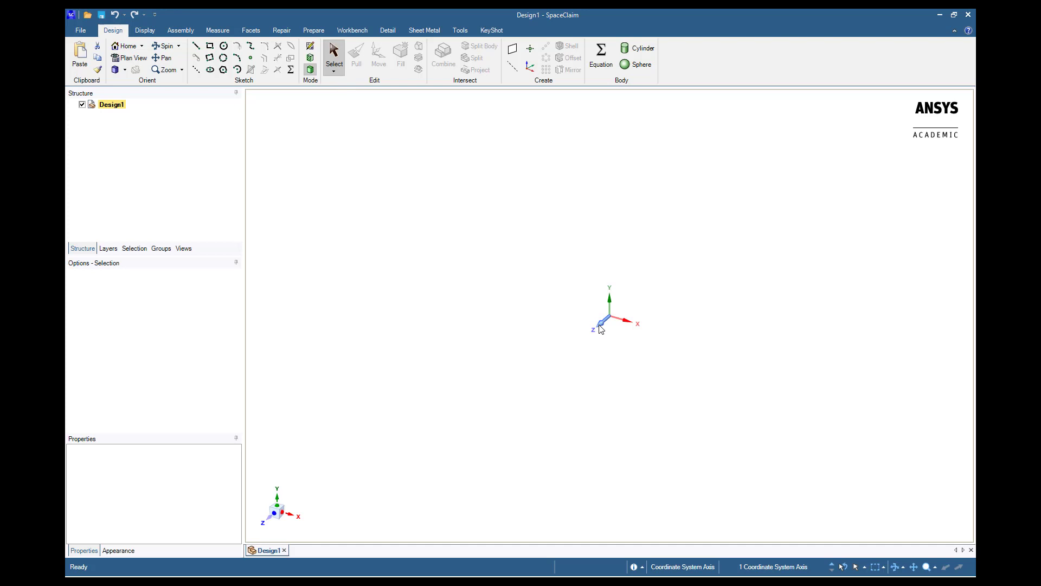
{"action": "left_click", "coordinate": [609, 307], "text": "ctrl"}
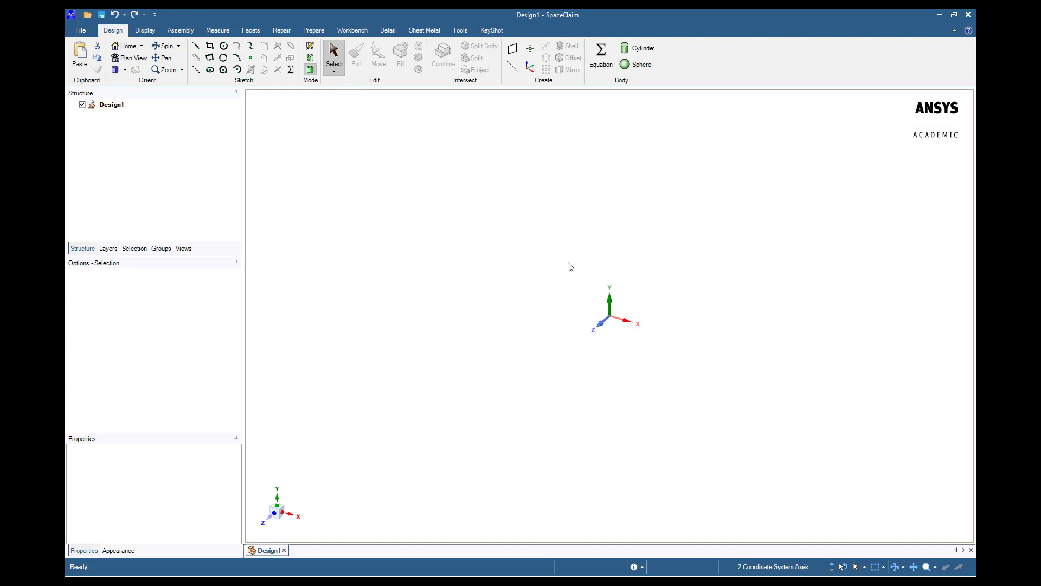
{"action": "left_click", "coordinate": [311, 47]}
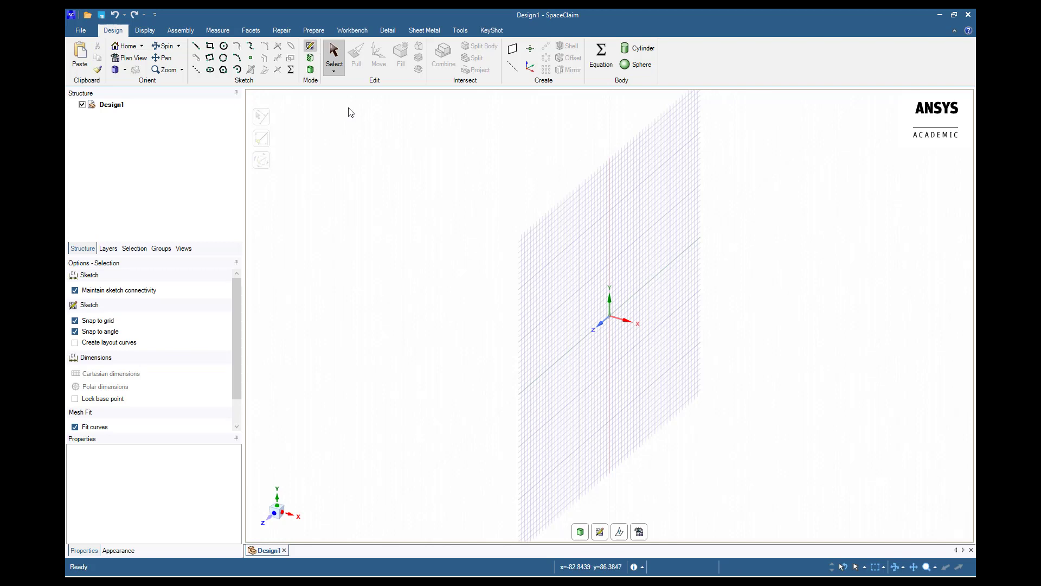
Draw a 750 mm diameter circle centred on the origin
{"action": "left_click", "coordinate": [223, 45]}
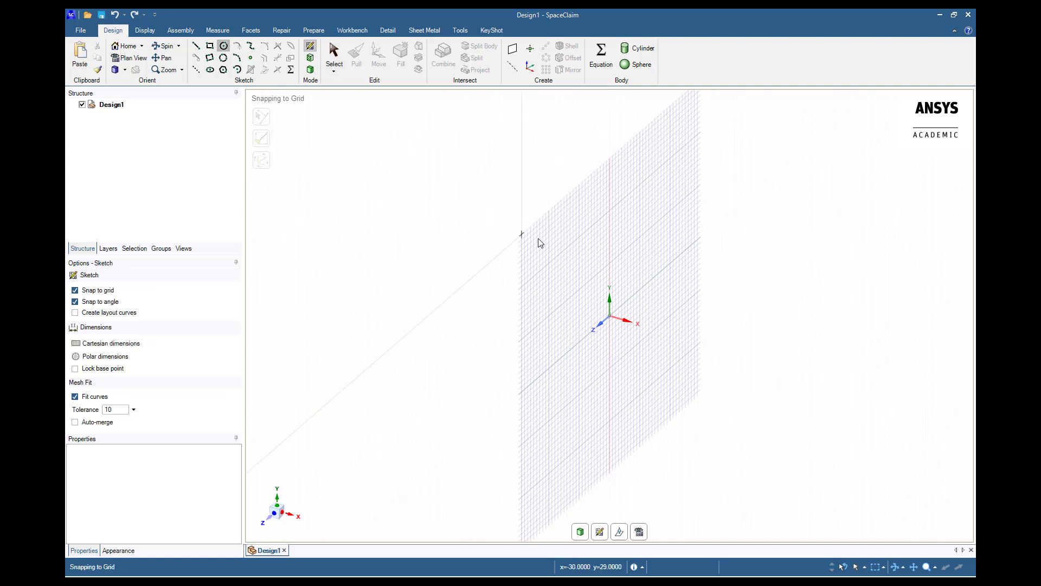
{"action": "mouse_move", "coordinate": [541, 243]}
{"action": "middle_mouse_down"}
{"action": "mouse_move", "coordinate": [505, 225]}
{"action": "mouse_move", "coordinate": [605, 310]}
{"action": "middle_mouse_up"}
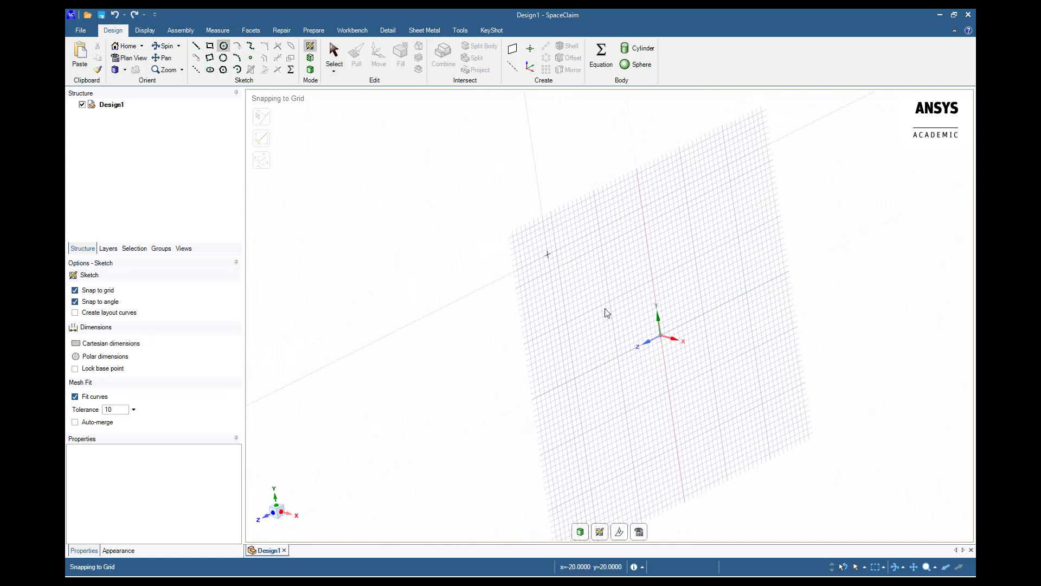
{"action": "left_click", "coordinate": [663, 337]}
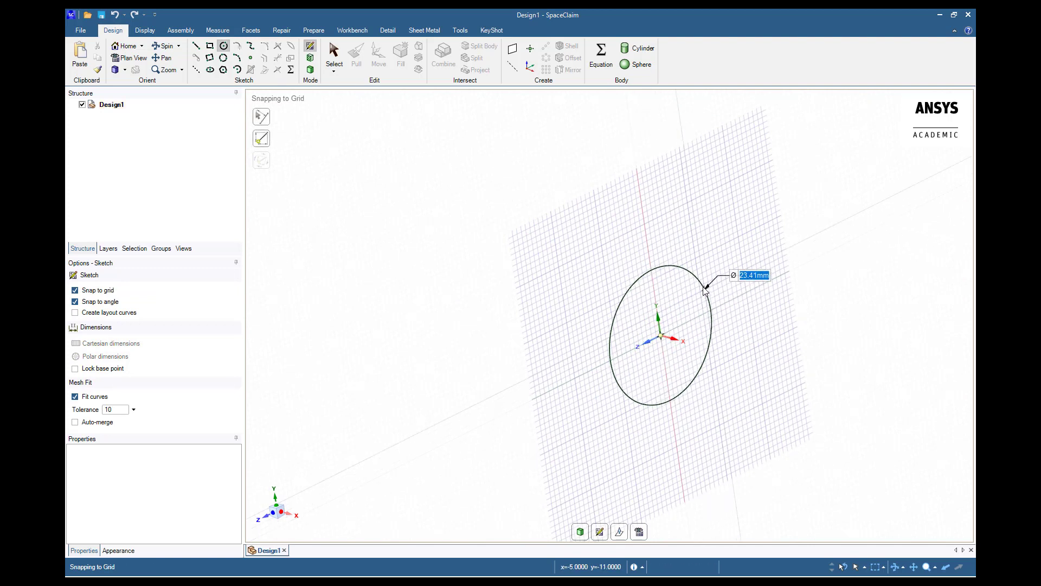
{"action": "type", "text": "750"}
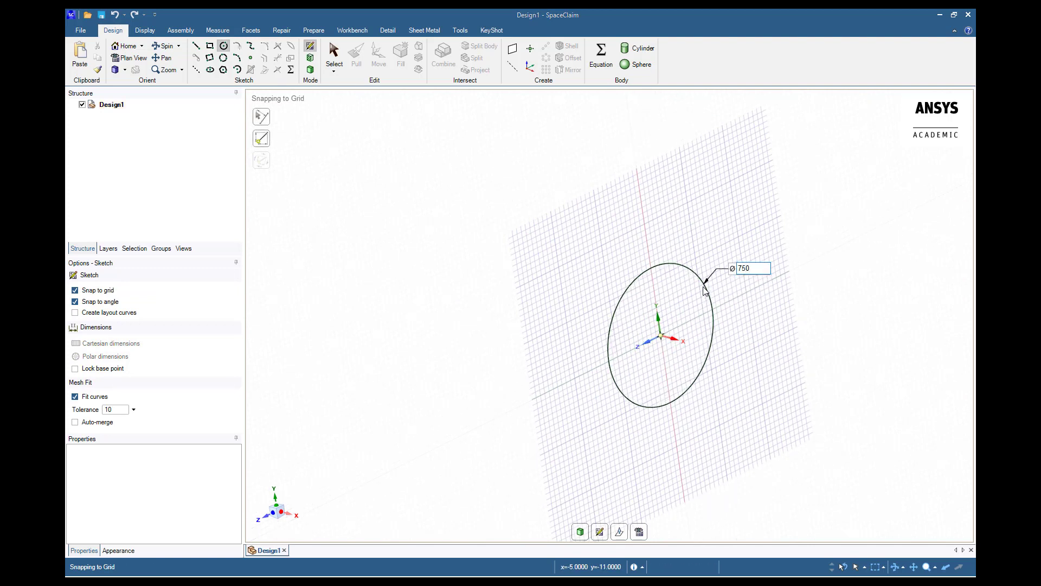
{"action": "key", "text": "Return"}
{"action": "scroll", "coordinate": [703, 292], "scroll_direction": "down", "scroll_amount": 2}
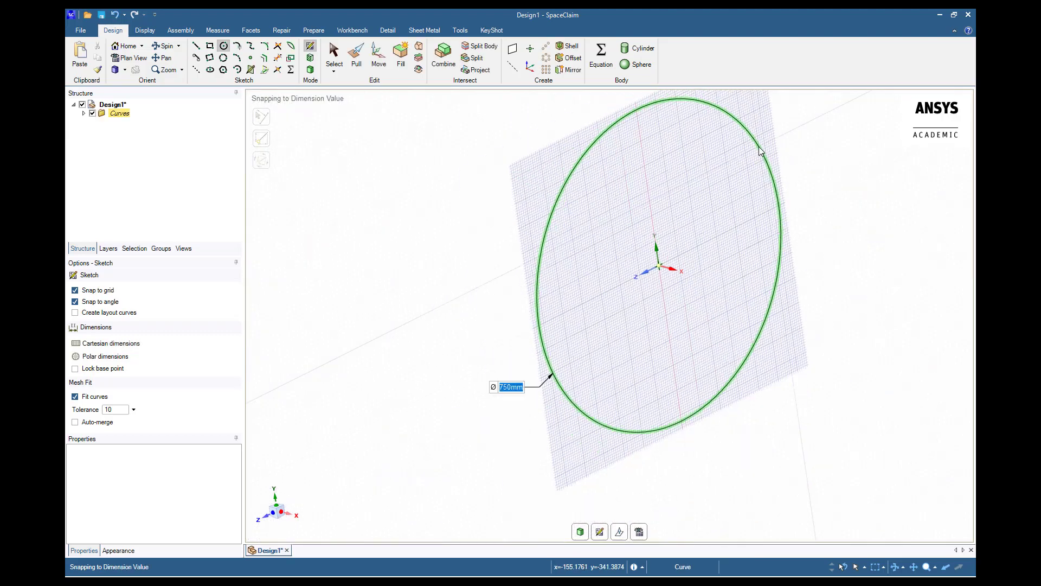
{"action": "scroll", "coordinate": [759, 149], "scroll_direction": "down", "scroll_amount": 2}
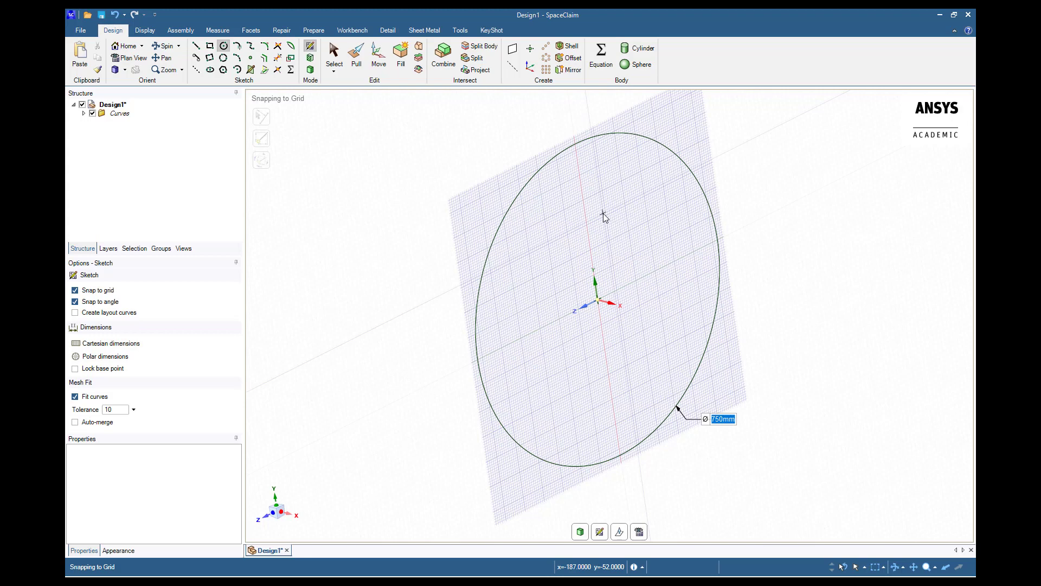
Convert the circle sketch into a disc surface, then select the X axis and the disc
{"action": "left_click", "coordinate": [310, 69]}
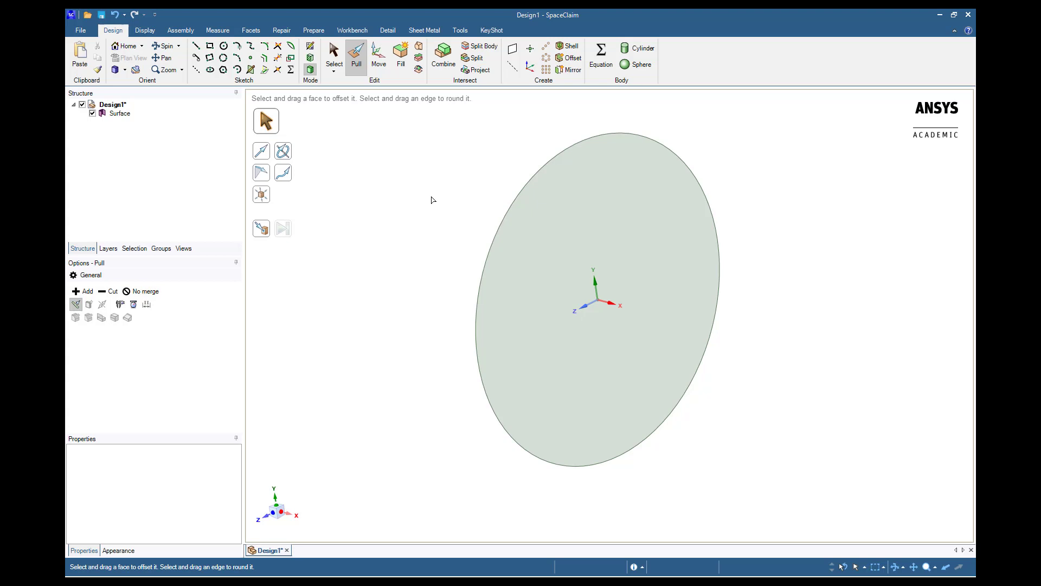
{"action": "mouse_move", "coordinate": [441, 199]}
{"action": "middle_mouse_down"}
{"action": "mouse_move", "coordinate": [519, 207]}
{"action": "mouse_move", "coordinate": [444, 184]}
{"action": "middle_mouse_up"}
{"action": "left_click", "coordinate": [334, 54]}
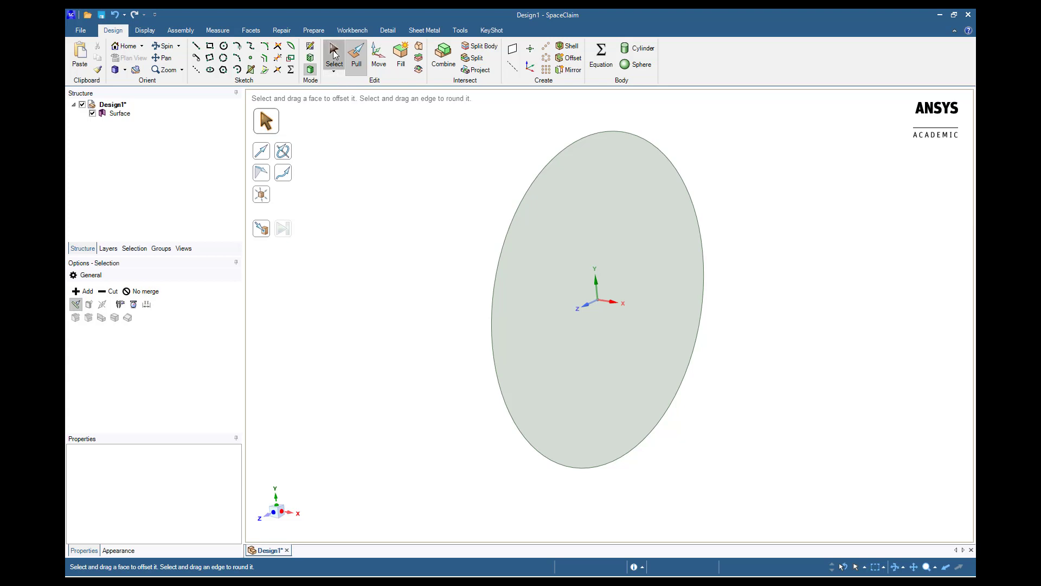
{"action": "left_click", "coordinate": [611, 308]}
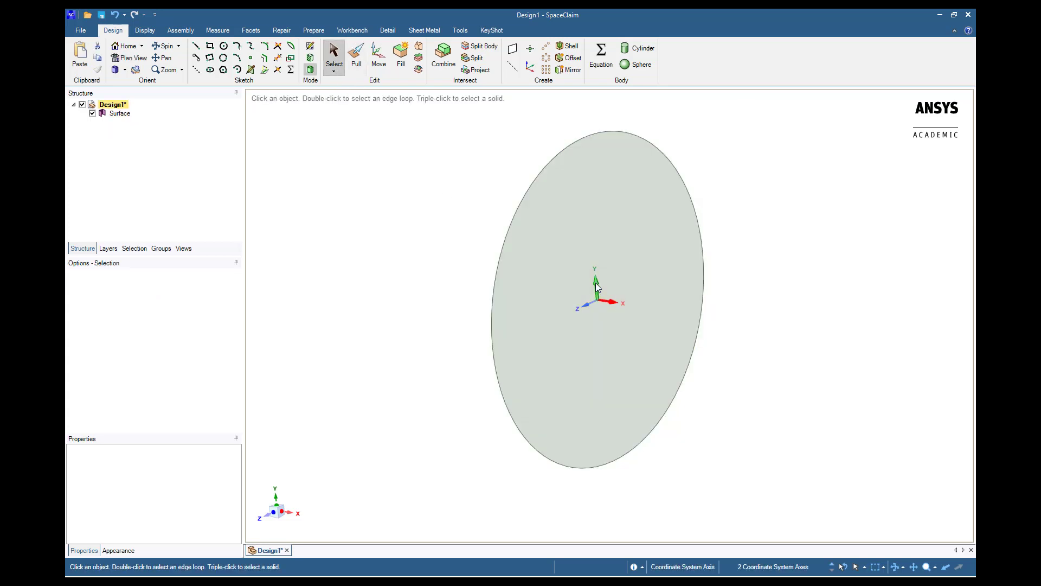
{"action": "left_click", "coordinate": [597, 287]}
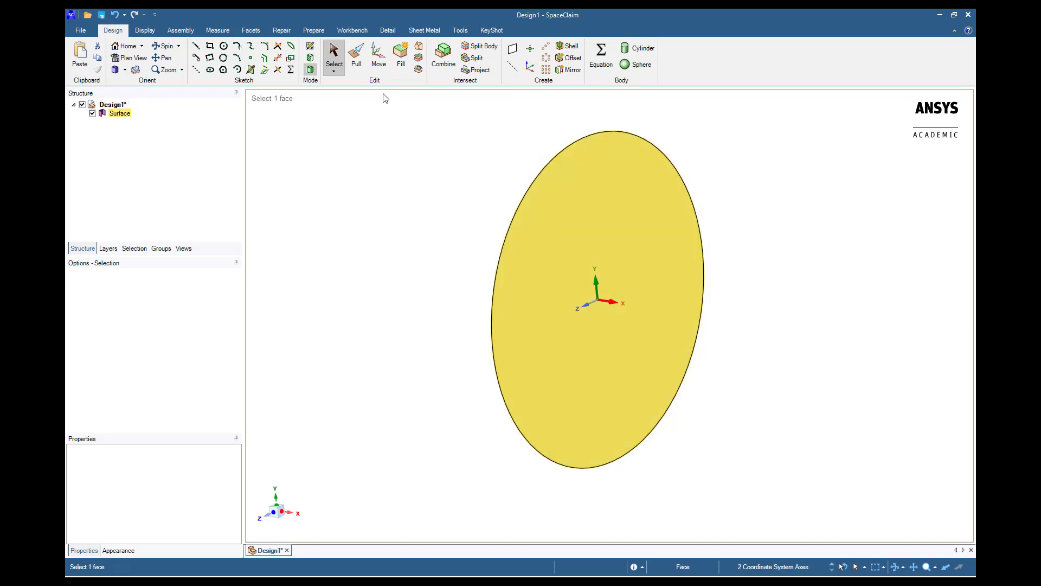
Start a new sketch plane across the disc and view it head-on
{"action": "left_click", "coordinate": [384, 95]}
{"action": "left_click", "coordinate": [311, 48]}
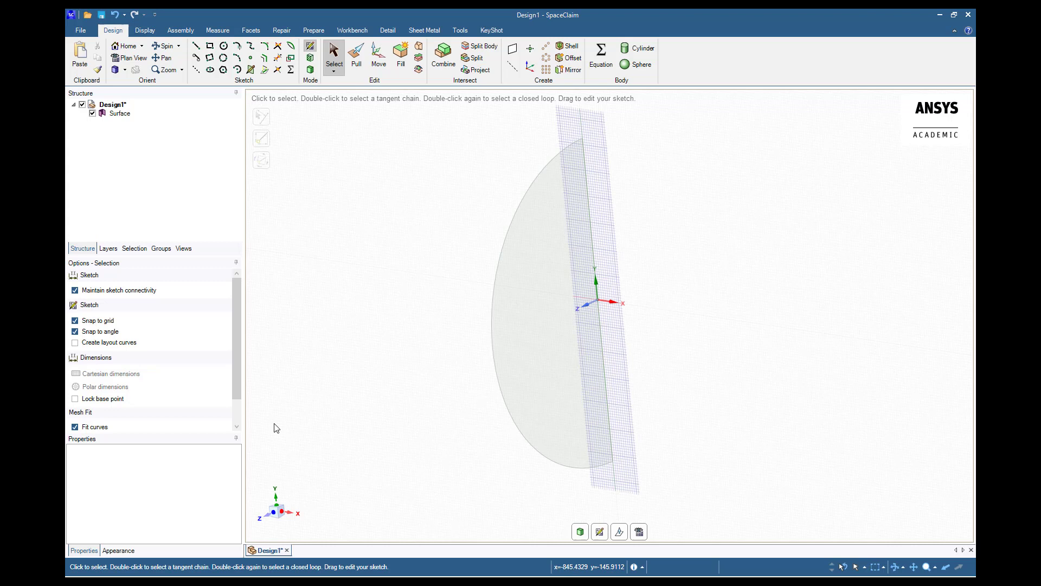
{"action": "left_click", "coordinate": [273, 512]}
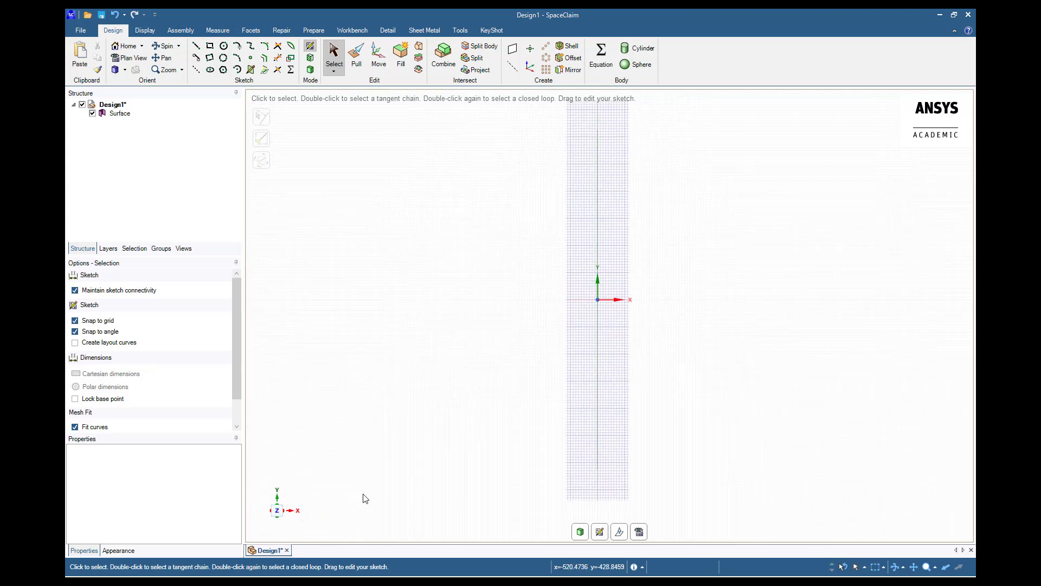
Draw a 5000 mm line at 90° from the disc edge's midpoint
{"action": "left_click", "coordinate": [195, 46]}
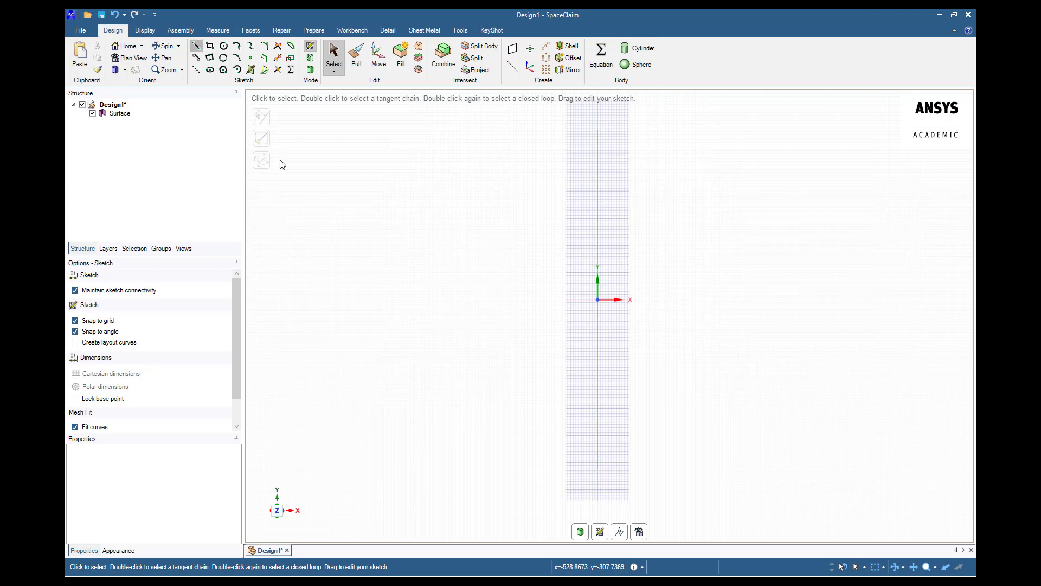
{"action": "left_click", "coordinate": [598, 299]}
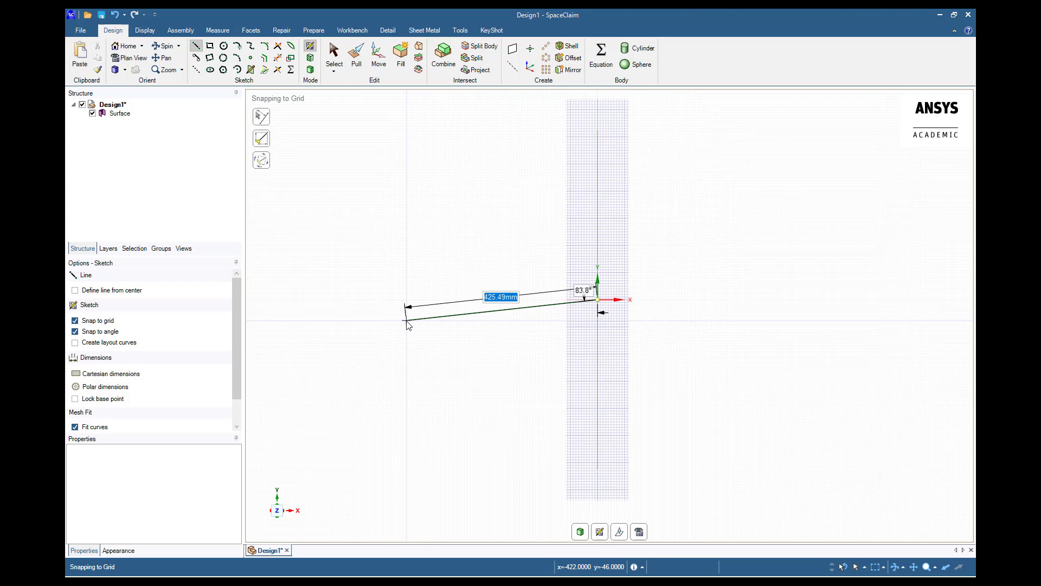
{"action": "type", "text": "5000"}
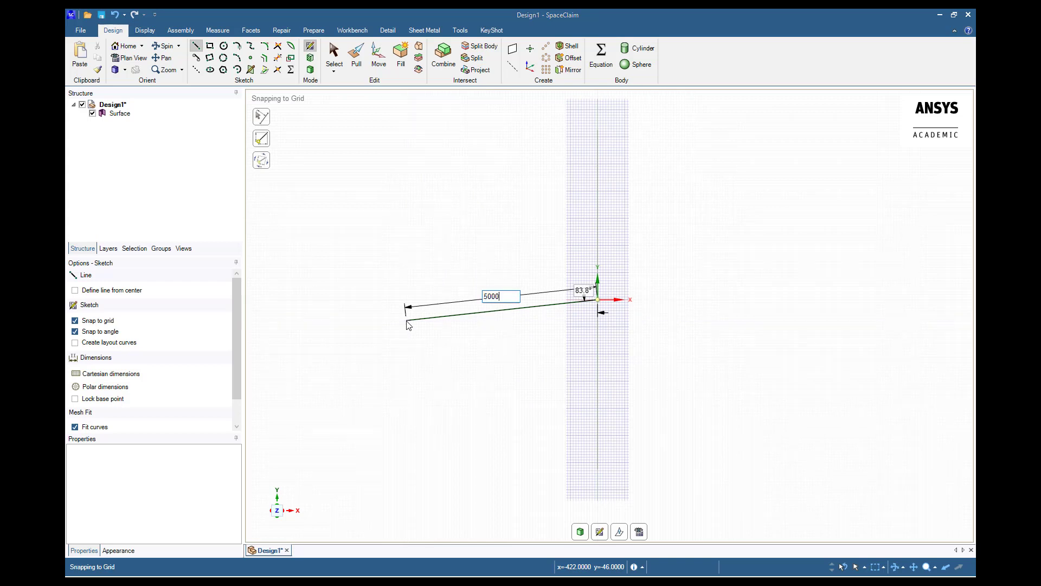
{"action": "key", "text": "Return"}
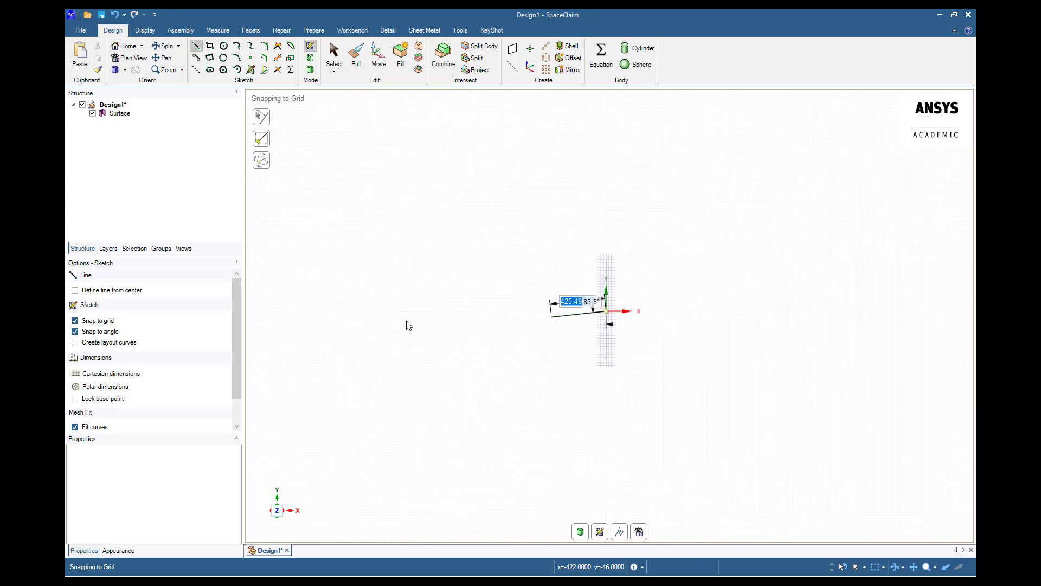
{"action": "key", "text": "Tab"}
{"action": "type", "text": "90"}
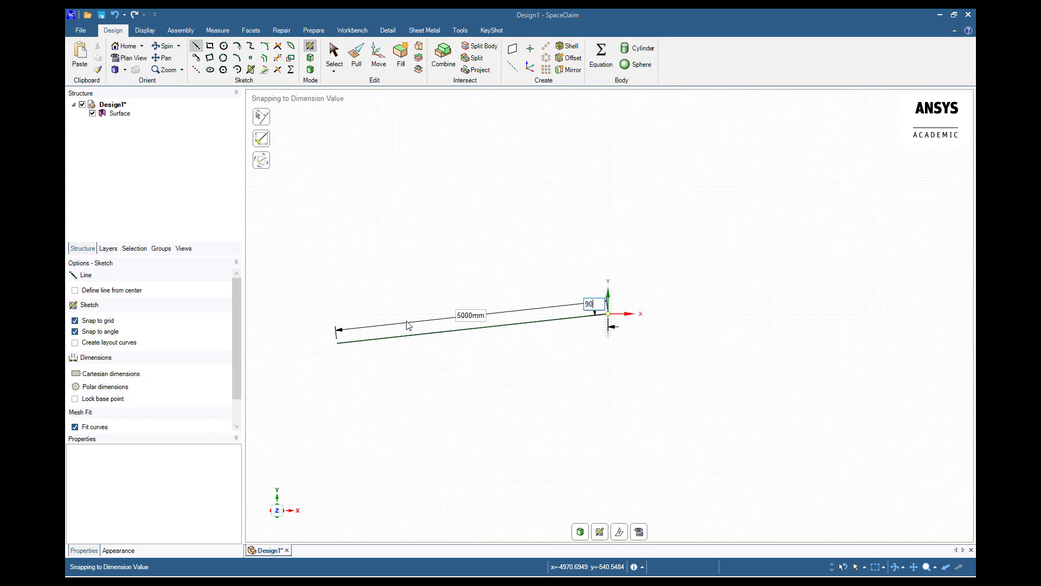
{"action": "key", "text": "Return"}
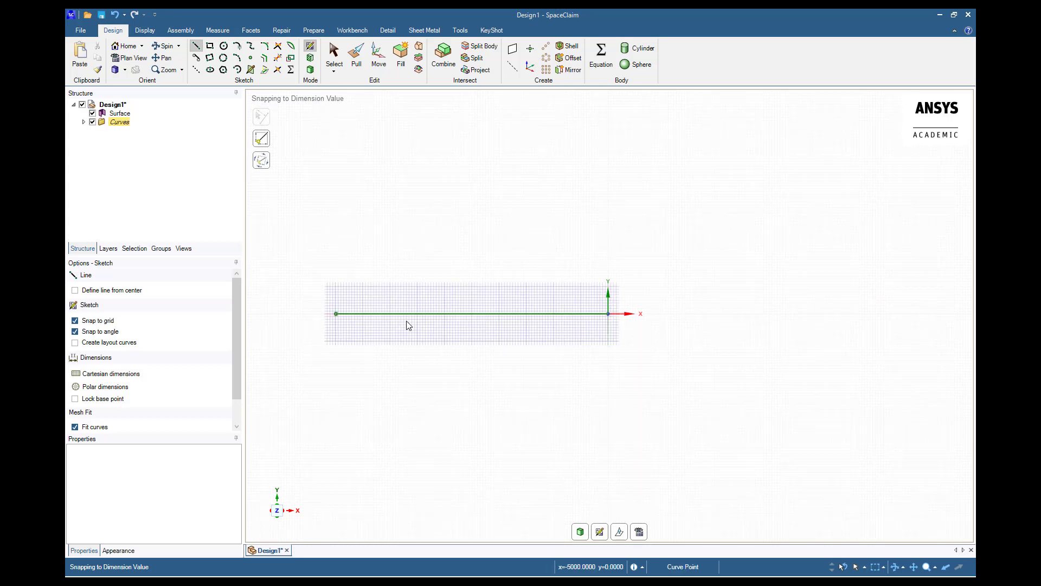
{"action": "mouse_move", "coordinate": [336, 313]}
{"action": "middle_mouse_down", "text": "shift"}
{"action": "mouse_move", "coordinate": [450, 365]}
{"action": "mouse_move", "coordinate": [575, 393]}
{"action": "middle_mouse_up", "text": "shift"}
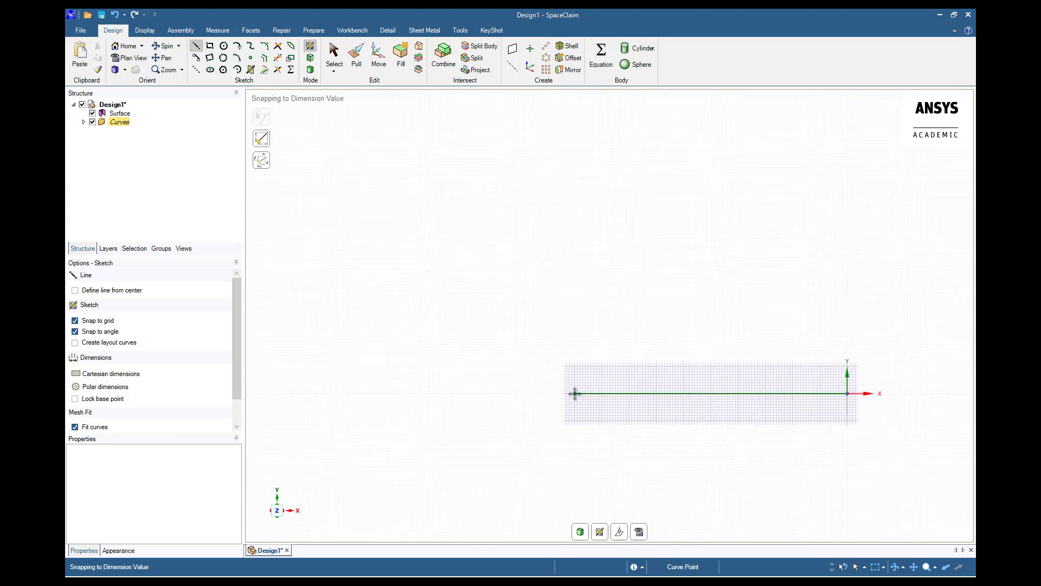
Extend the path from its far end with two 1500 mm segments at 135°, then stop sketching
{"action": "left_click", "coordinate": [575, 394]}
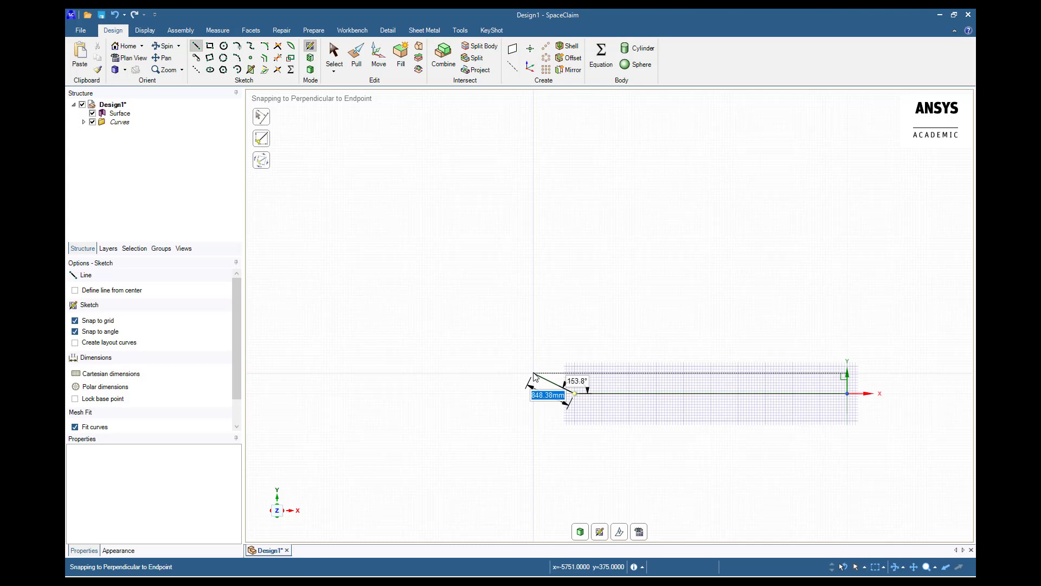
{"action": "type", "text": "1500"}
{"action": "key", "text": "Tab"}
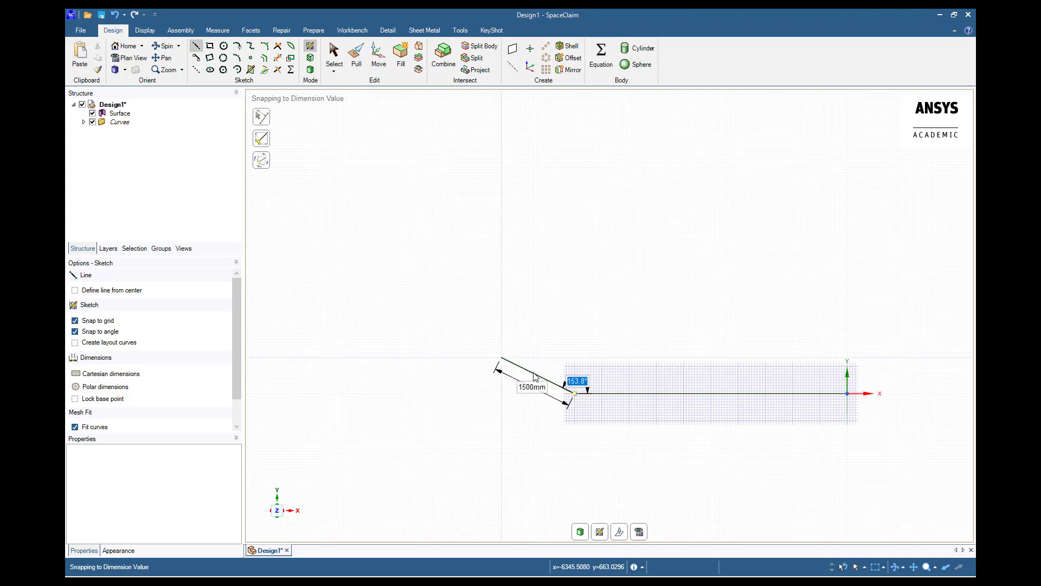
{"action": "type", "text": "135"}
{"action": "key", "text": "Return"}
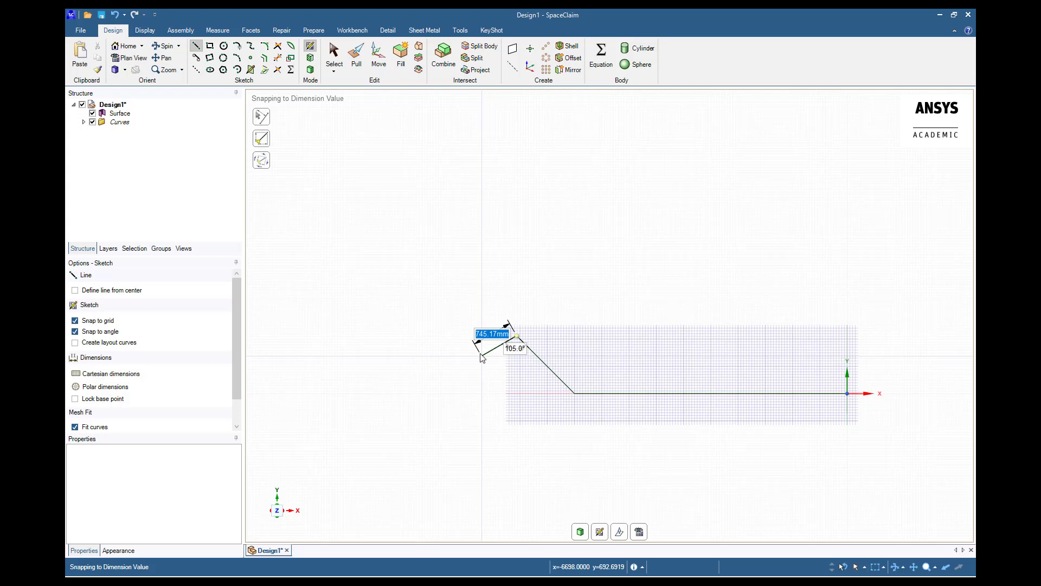
{"action": "type", "text": "1500"}
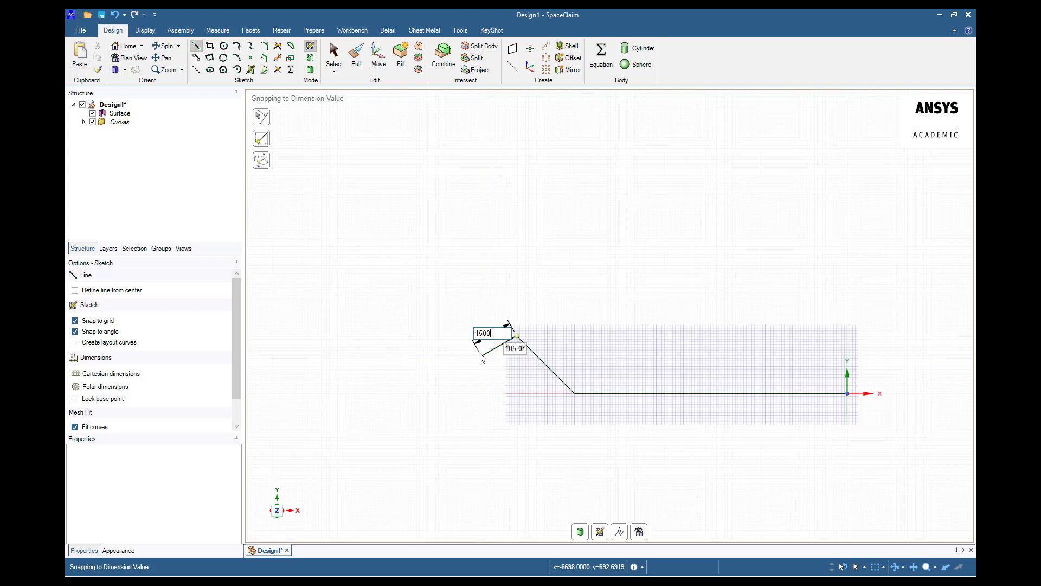
{"action": "key", "text": "Tab"}
{"action": "type", "text": "135"}
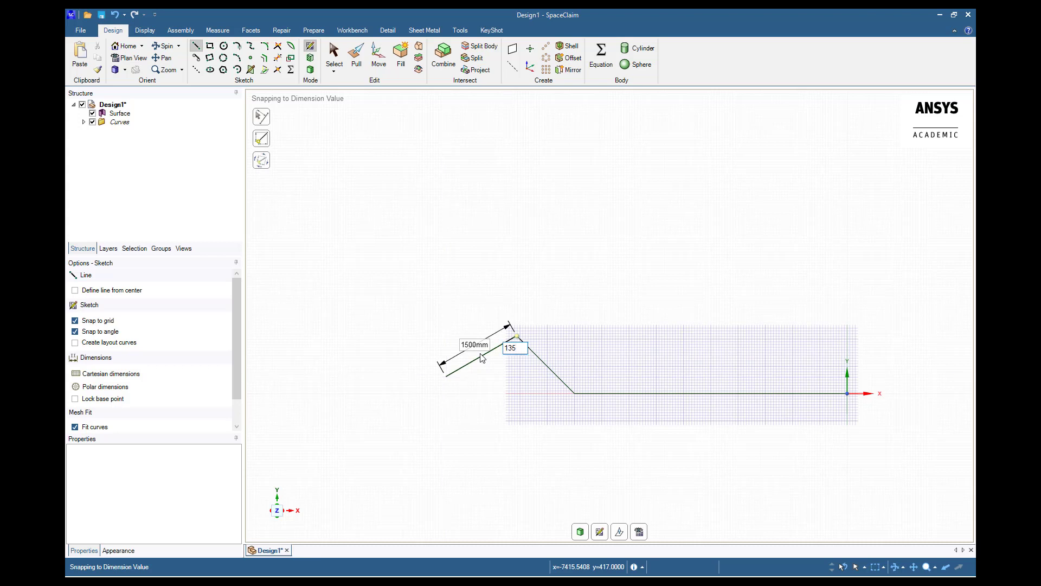
{"action": "key", "text": "Return"}
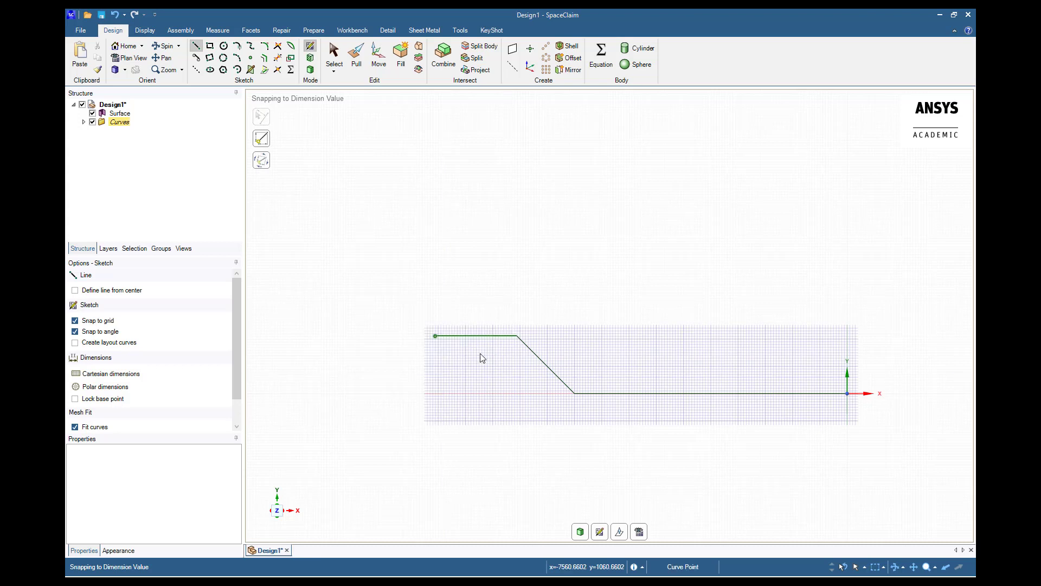
{"action": "left_click", "coordinate": [435, 336]}
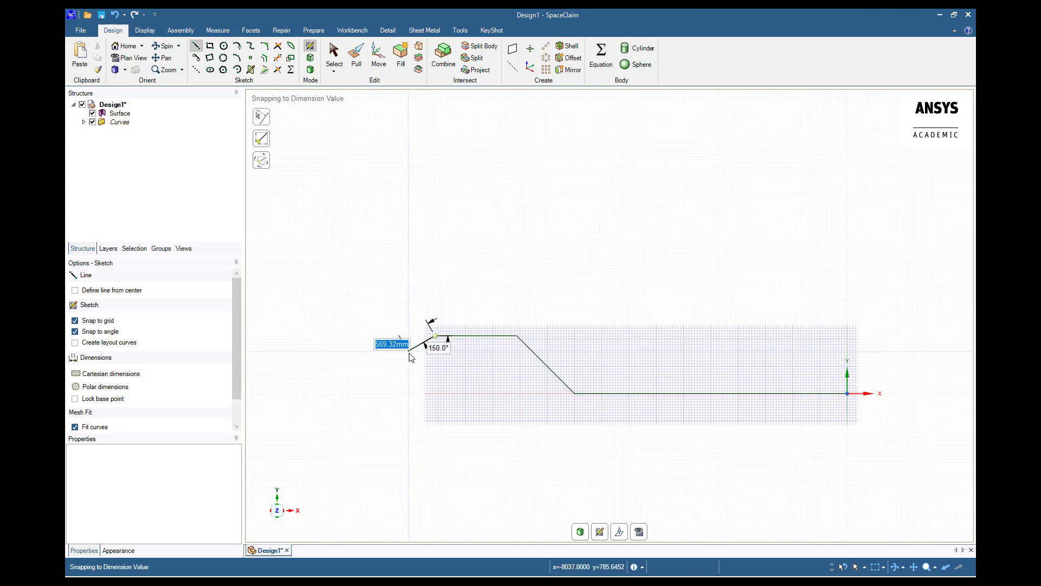
{"action": "key", "text": "Escape"}
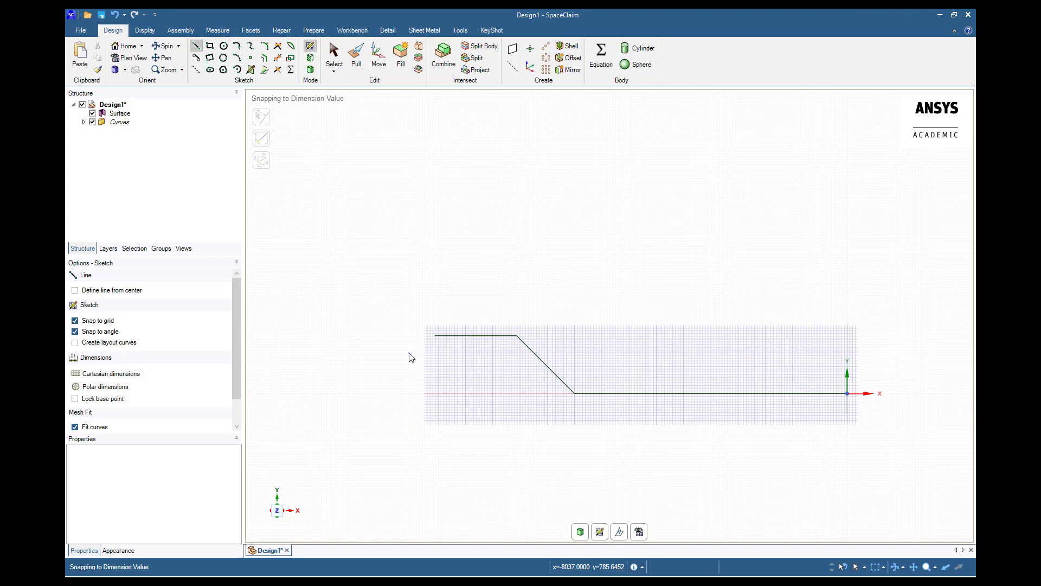
Sweep the circular face along the straight, diagonal and top path lines up to the path's end
{"action": "left_click", "coordinate": [356, 70]}
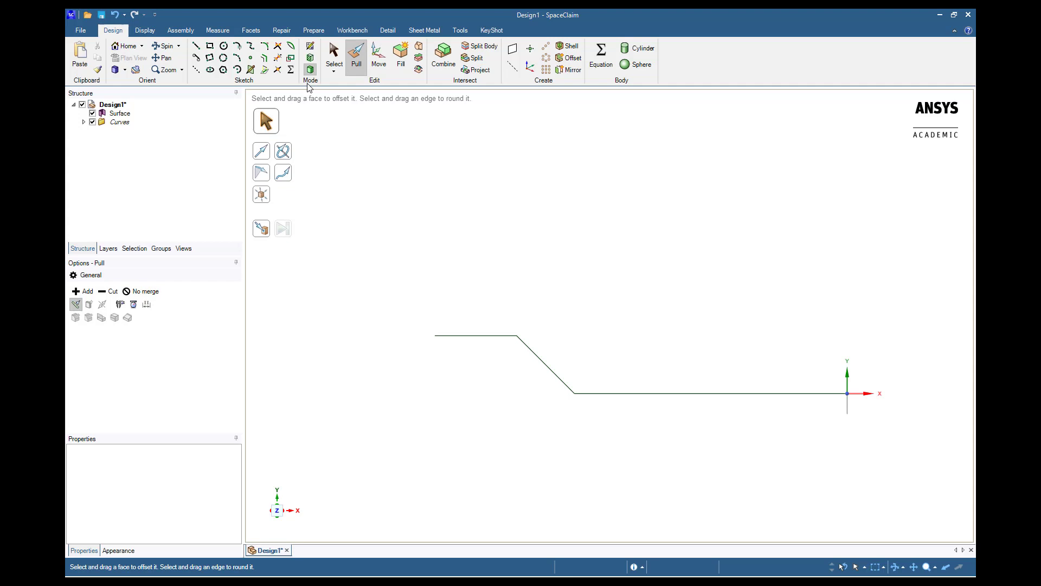
{"action": "middle_click_drag", "start_coordinate": [652, 289], "coordinate": [591, 288]}
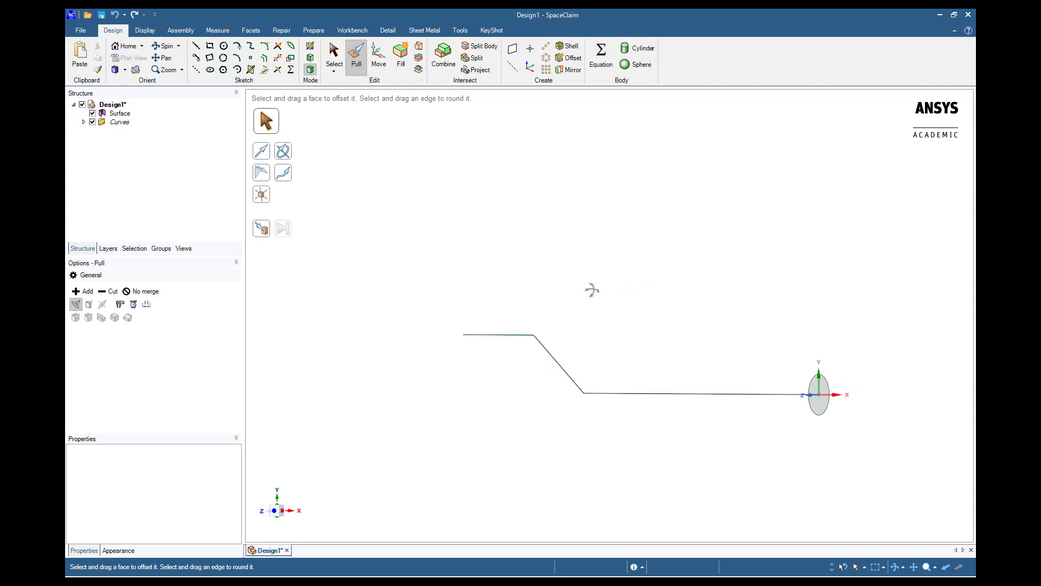
{"action": "left_click", "coordinate": [817, 408]}
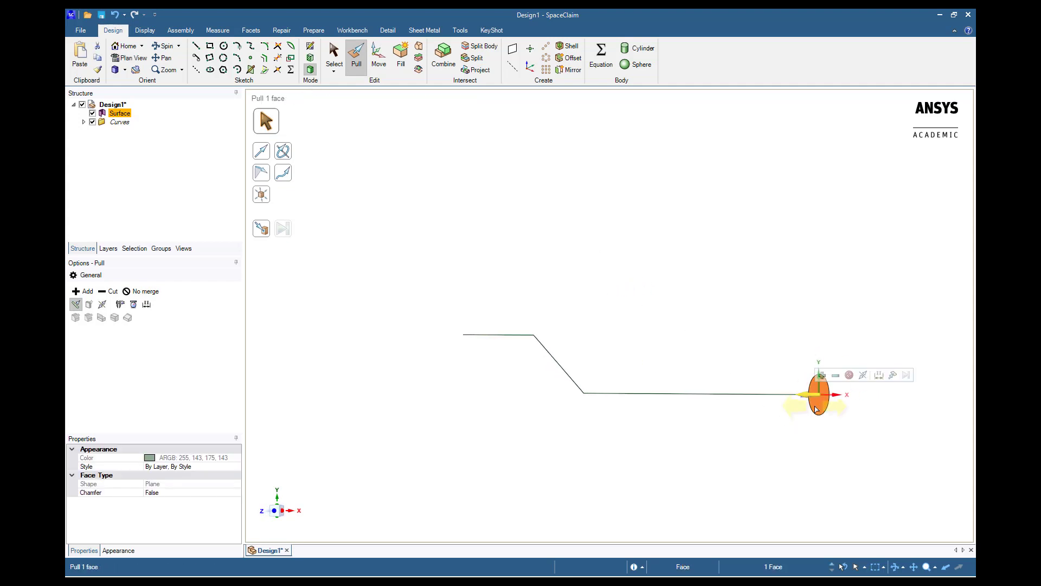
{"action": "left_click", "coordinate": [281, 180]}
{"action": "left_click", "coordinate": [610, 393]}
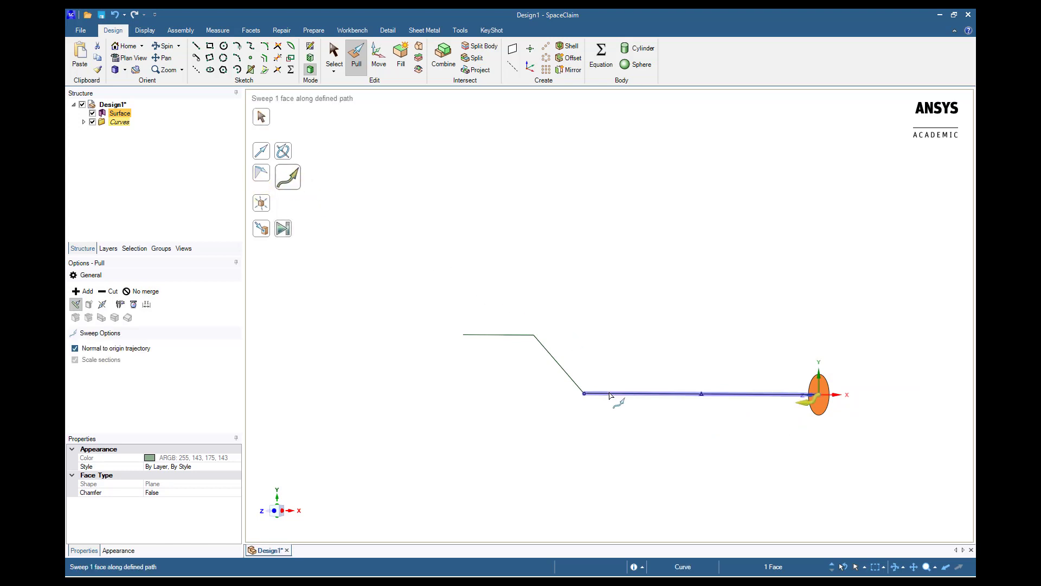
{"action": "left_click", "coordinate": [562, 367]}
{"action": "left_click", "coordinate": [520, 335]}
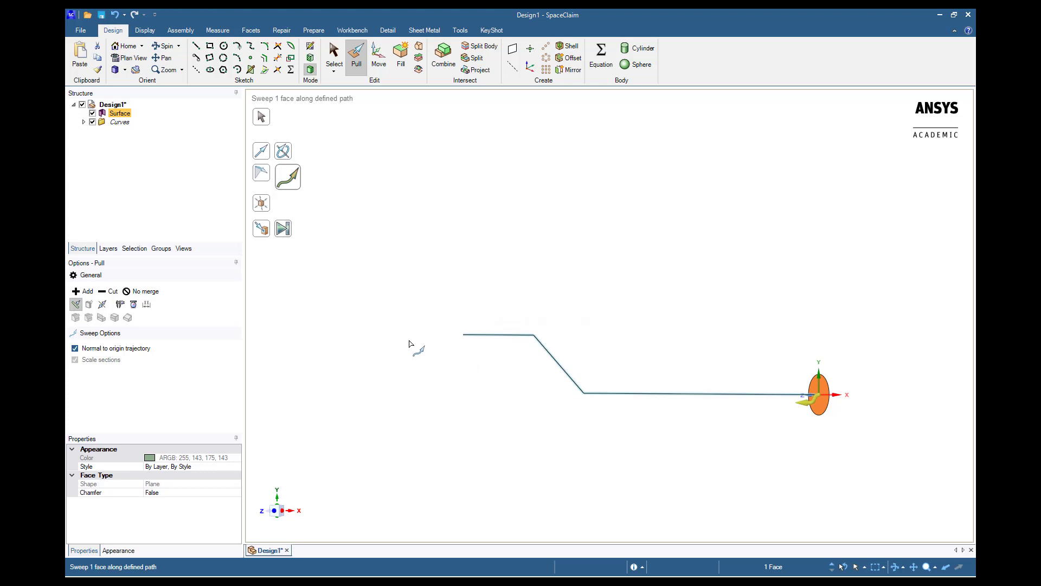
{"action": "left_click", "coordinate": [265, 234]}
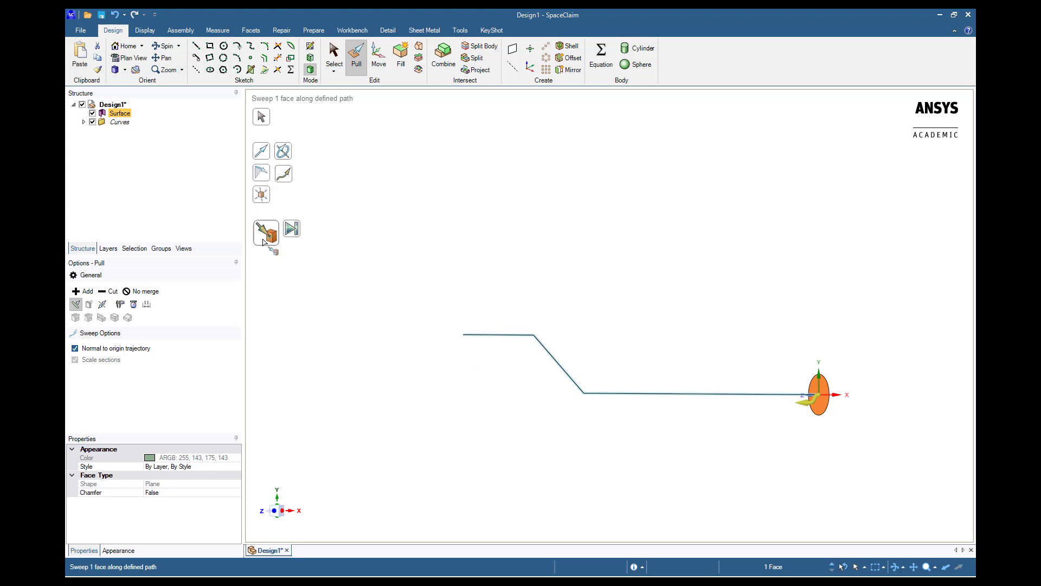
{"action": "left_click", "coordinate": [463, 336]}
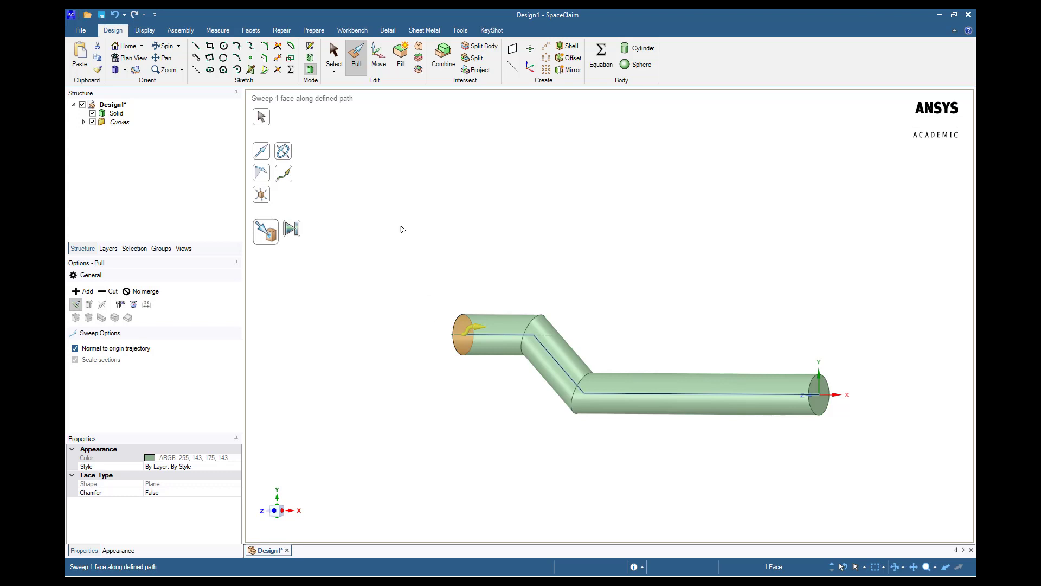
{"action": "left_click", "coordinate": [334, 55]}
{"action": "middle_click_drag", "start_coordinate": [646, 281], "coordinate": [632, 312]}
Create a datum plane through the X and Z axes at the pipe's end
{"action": "left_click", "coordinate": [822, 426]}
{"action": "left_click", "coordinate": [796, 426], "text": "ctrl"}
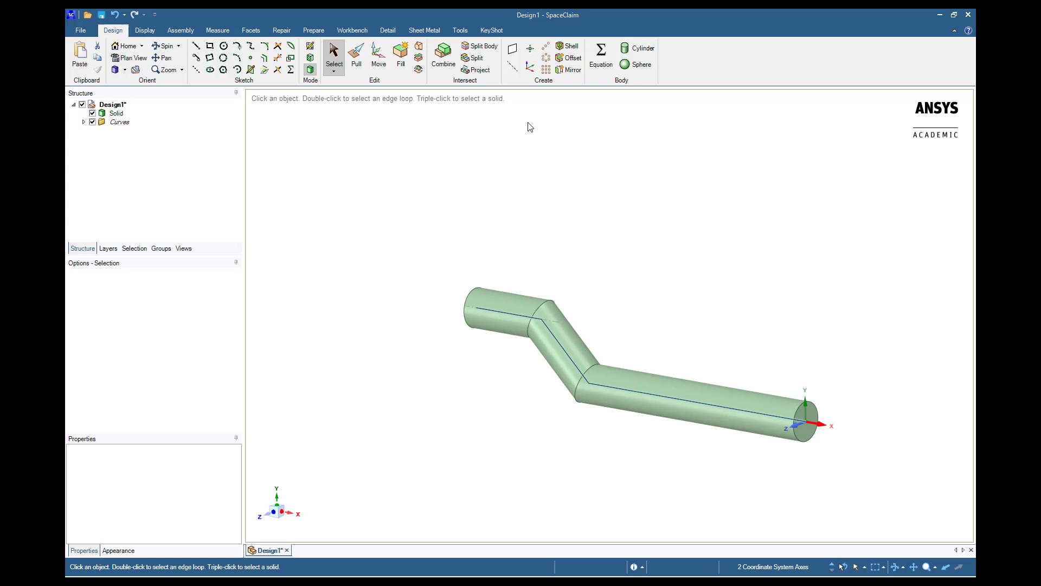
{"action": "left_click", "coordinate": [512, 51]}
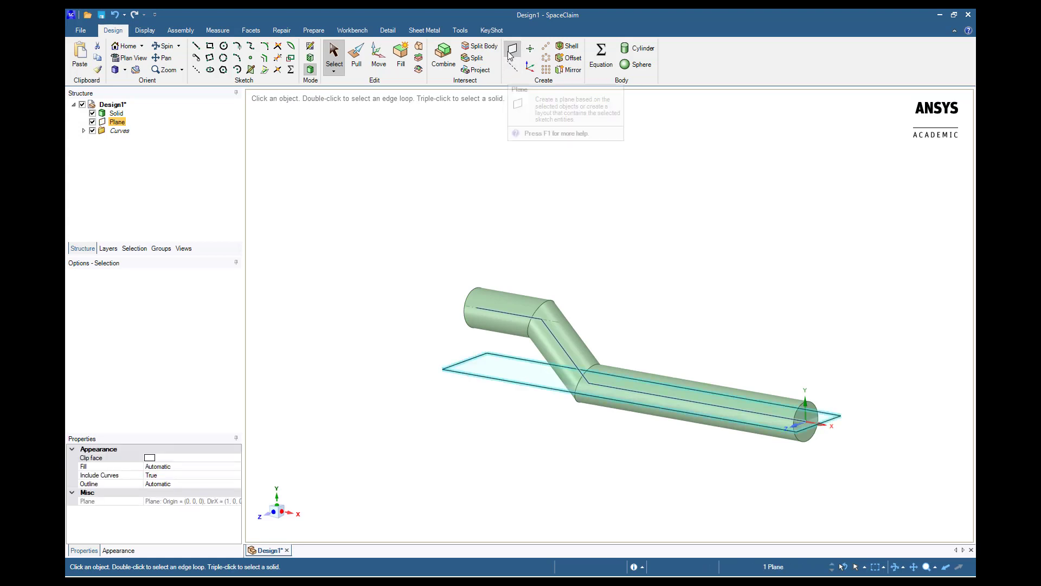
{"action": "left_click", "coordinate": [505, 149]}
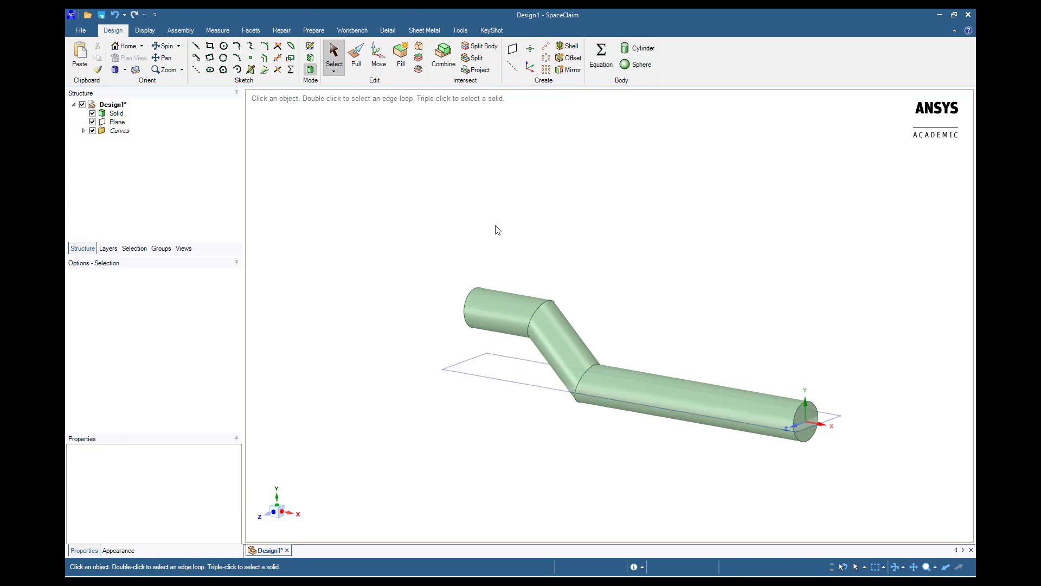
{"action": "middle_click_drag", "start_coordinate": [495, 228], "coordinate": [526, 145]}
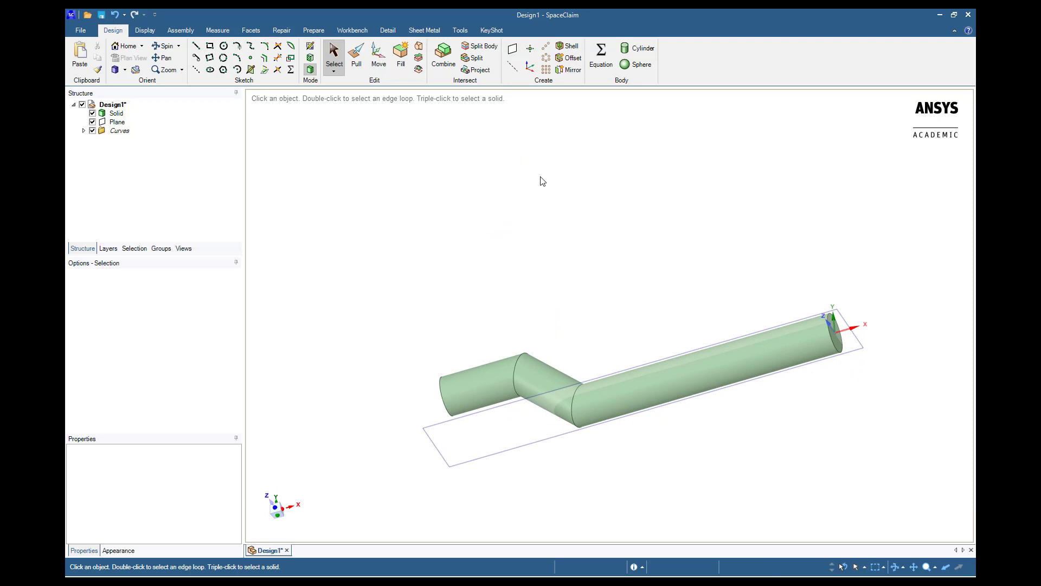
Mirror the swept pipe body across the new datum plane
{"action": "left_click", "coordinate": [570, 71]}
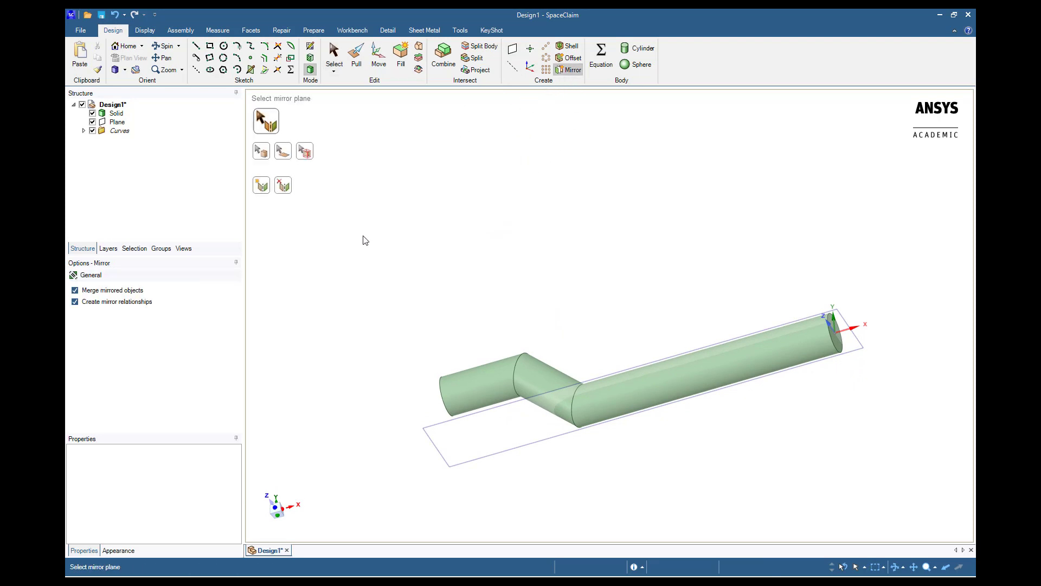
{"action": "left_click", "coordinate": [427, 432]}
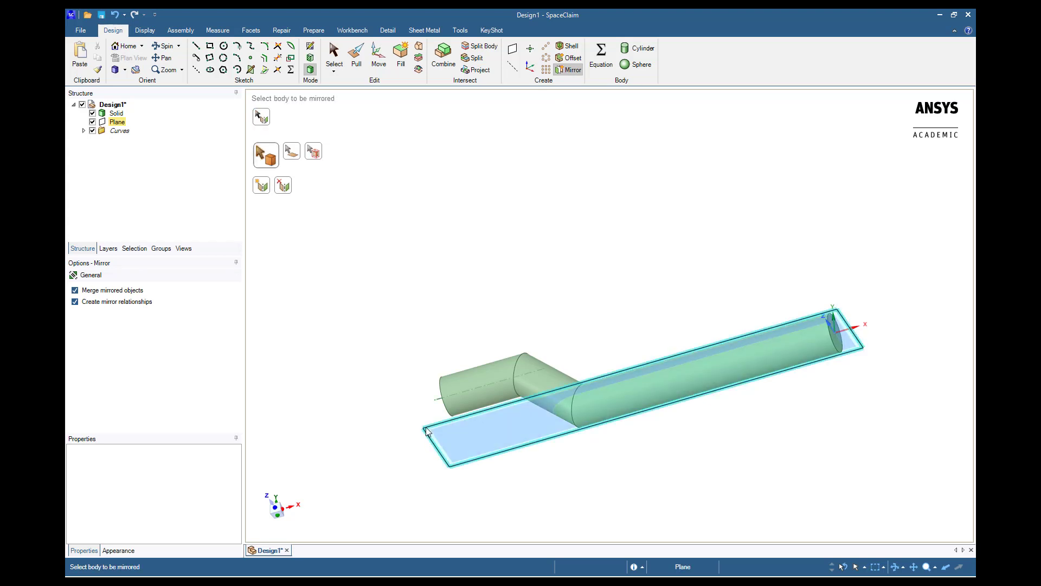
{"action": "left_click", "coordinate": [458, 405]}
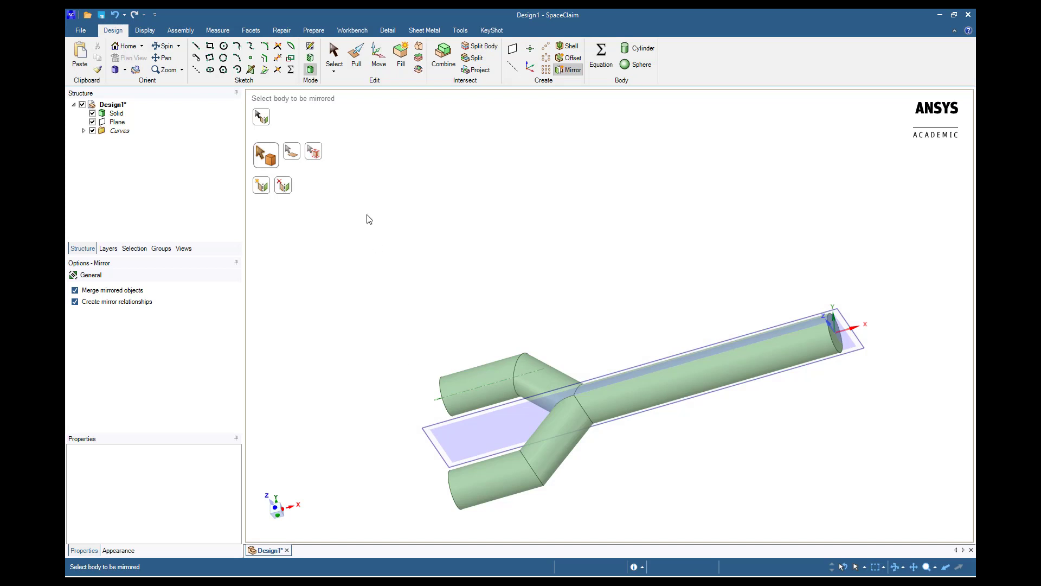
{"action": "left_click", "coordinate": [332, 50]}
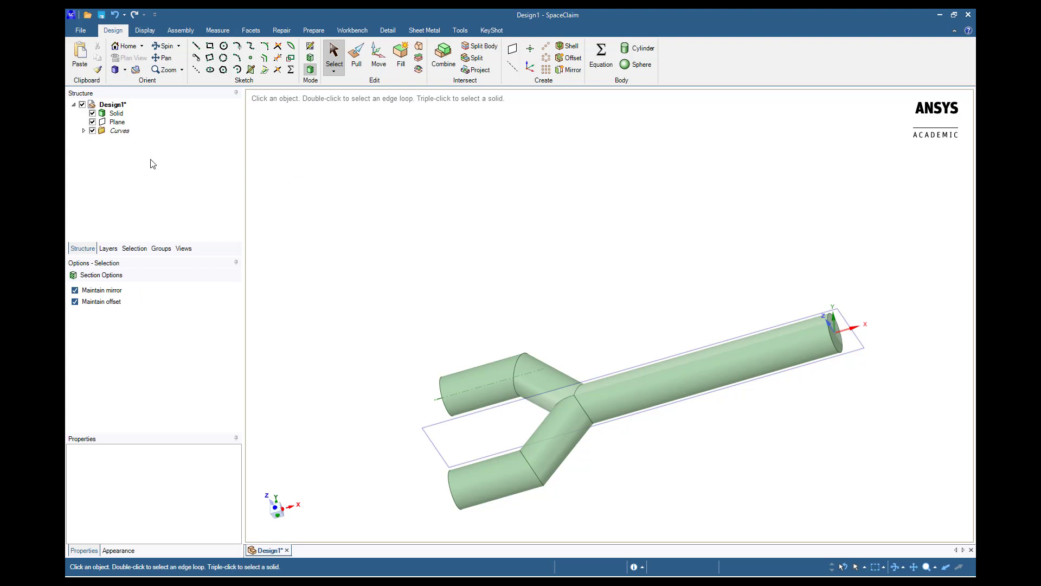
Hide the mirror plane and rename the Solid body to y-duct
{"action": "left_click", "coordinate": [93, 123]}
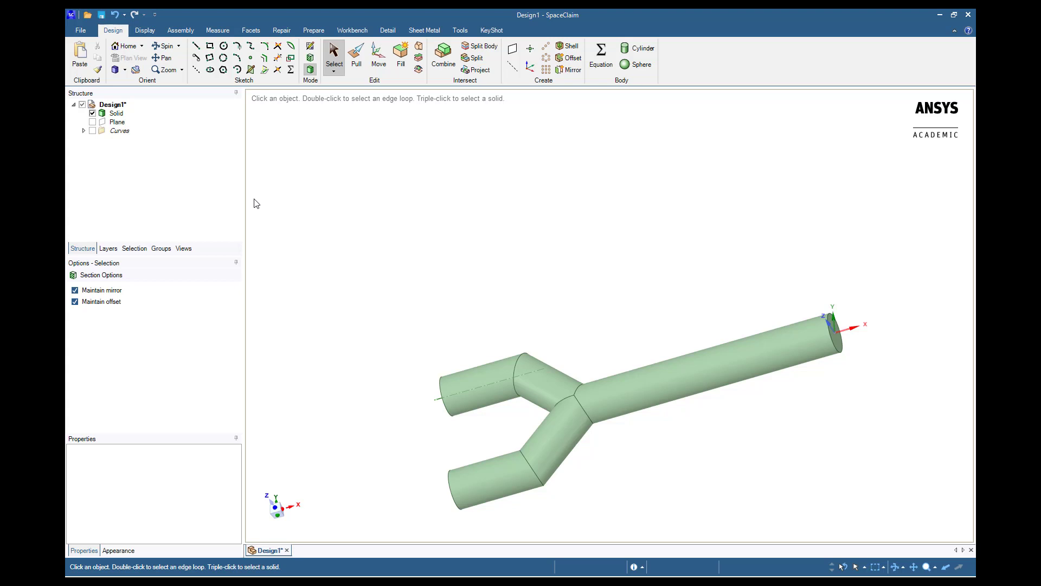
{"action": "right_click", "coordinate": [115, 113]}
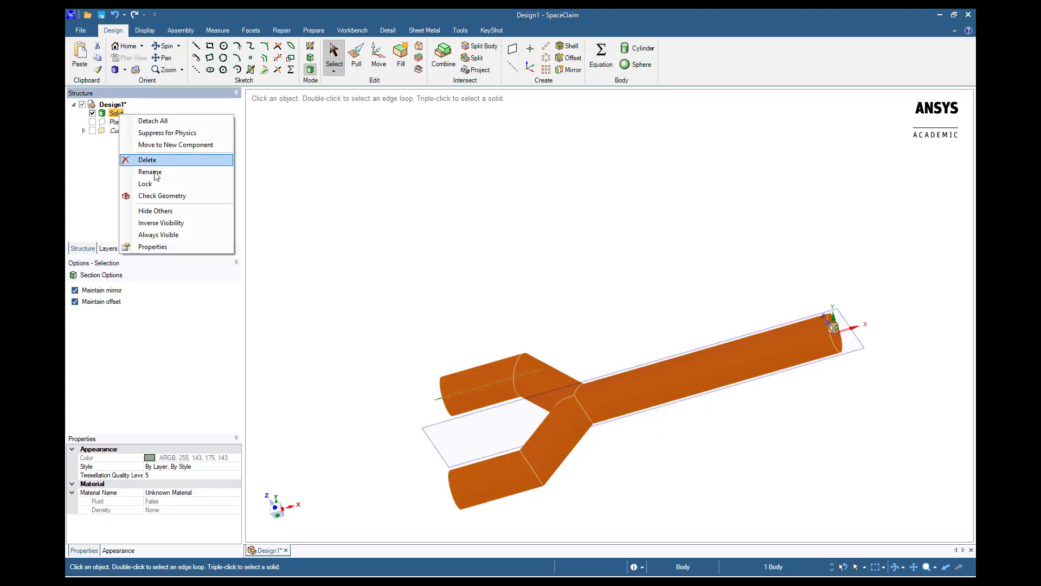
{"action": "left_click", "coordinate": [150, 172]}
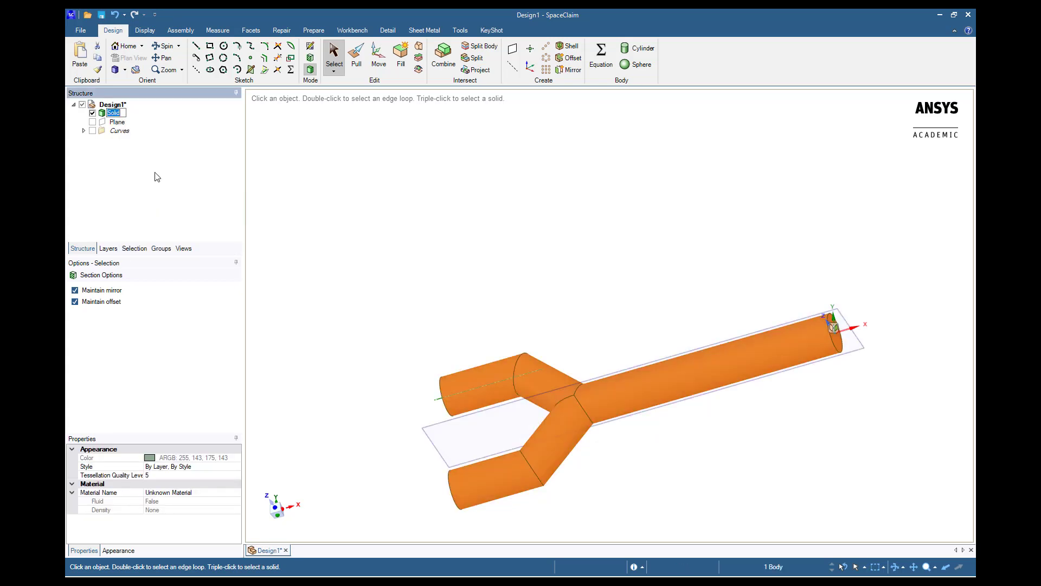
{"action": "type", "text": "y-duct"}
{"action": "key", "text": "Return"}
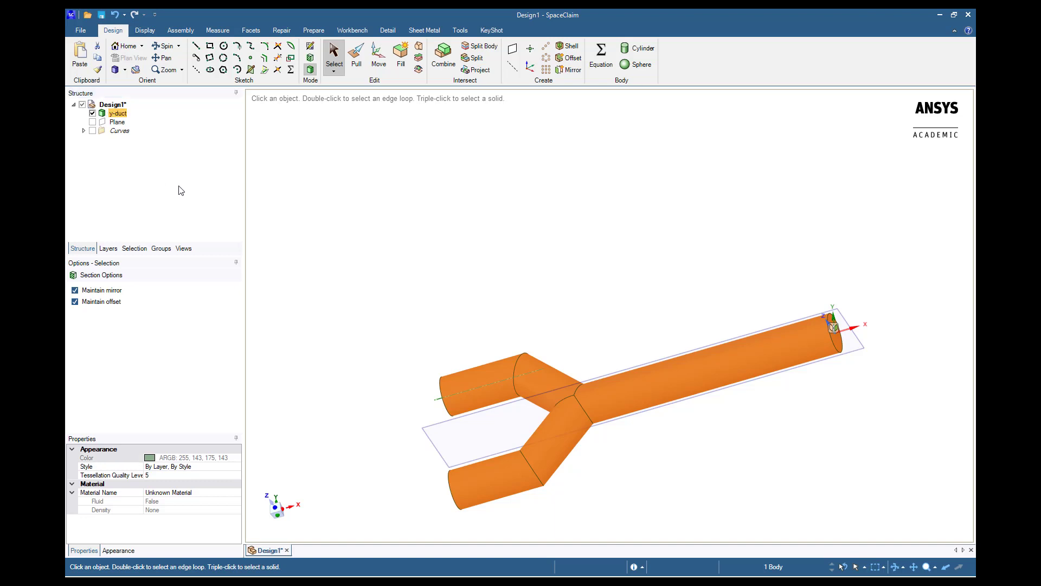
In the Groups panel, make the upper inlet's end face a named selection called inlet-1
{"action": "left_click", "coordinate": [160, 248]}
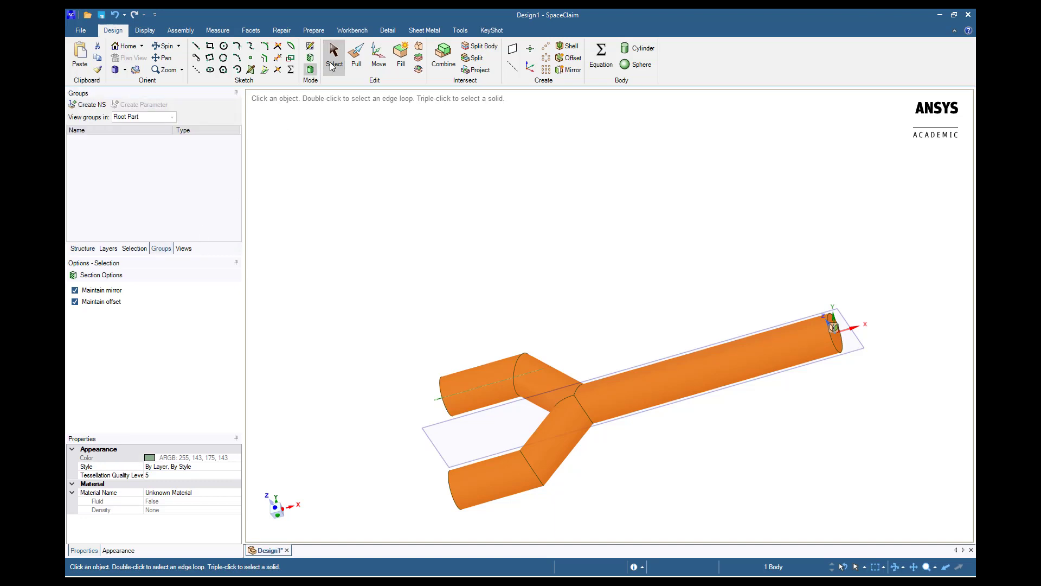
{"action": "left_click", "coordinate": [337, 321]}
{"action": "middle_click_drag", "start_coordinate": [347, 352], "coordinate": [430, 340]}
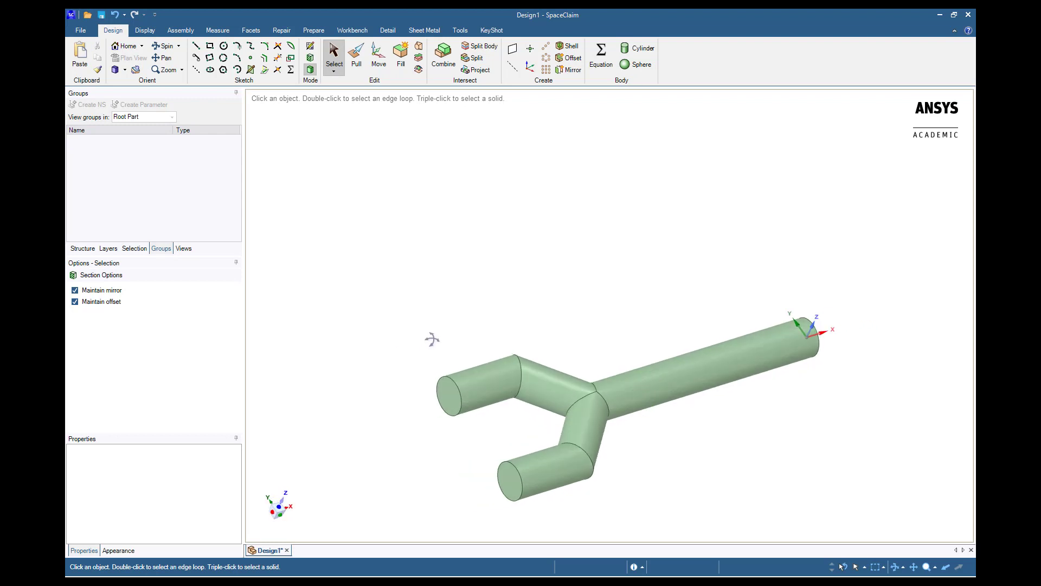
{"action": "left_click", "coordinate": [450, 408]}
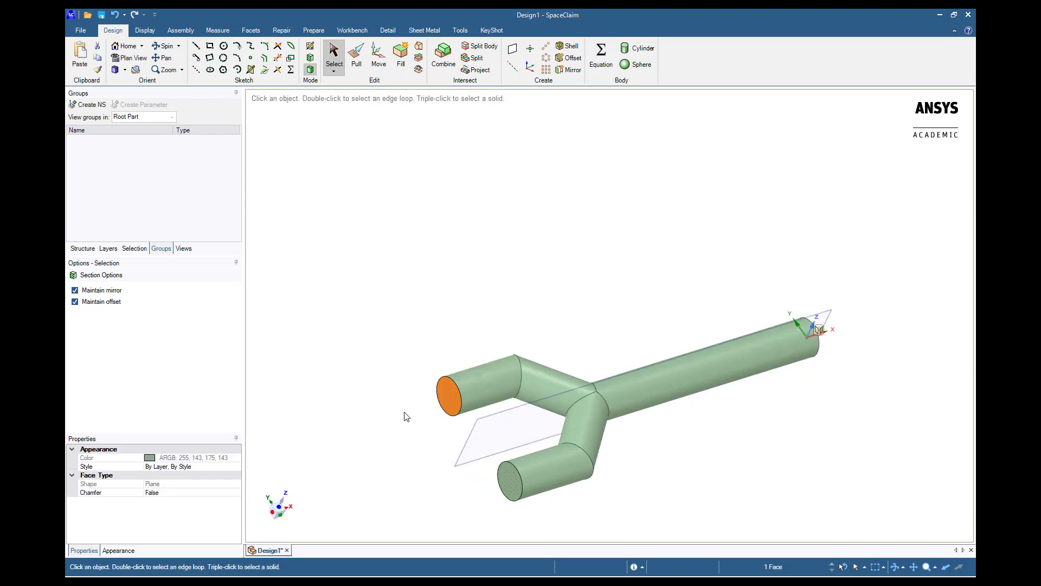
{"action": "left_click", "coordinate": [97, 107]}
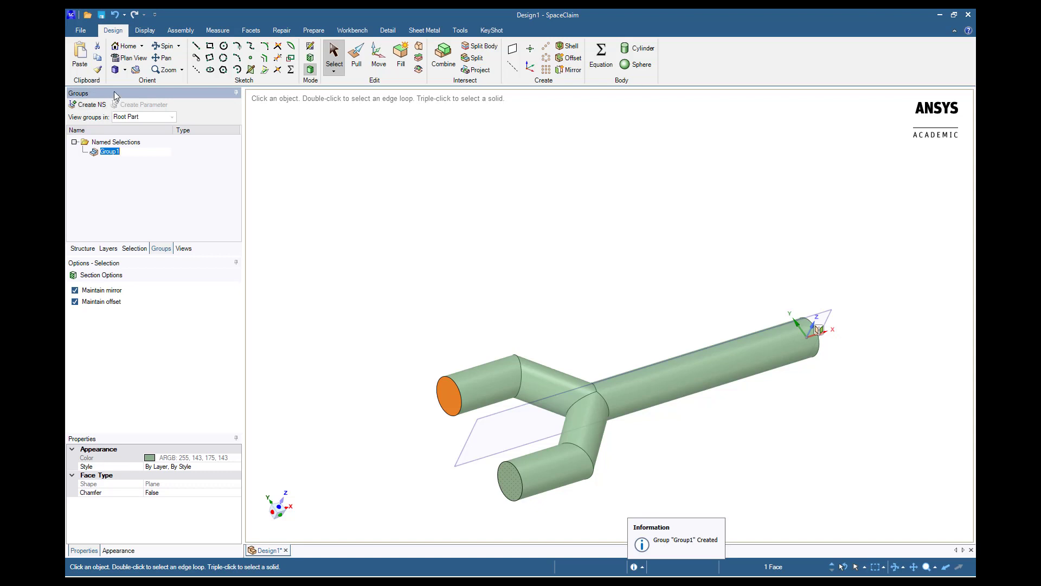
{"action": "key", "text": "BackSpace"}
{"action": "type", "text": "inlet-1"}
{"action": "key", "text": "Return"}
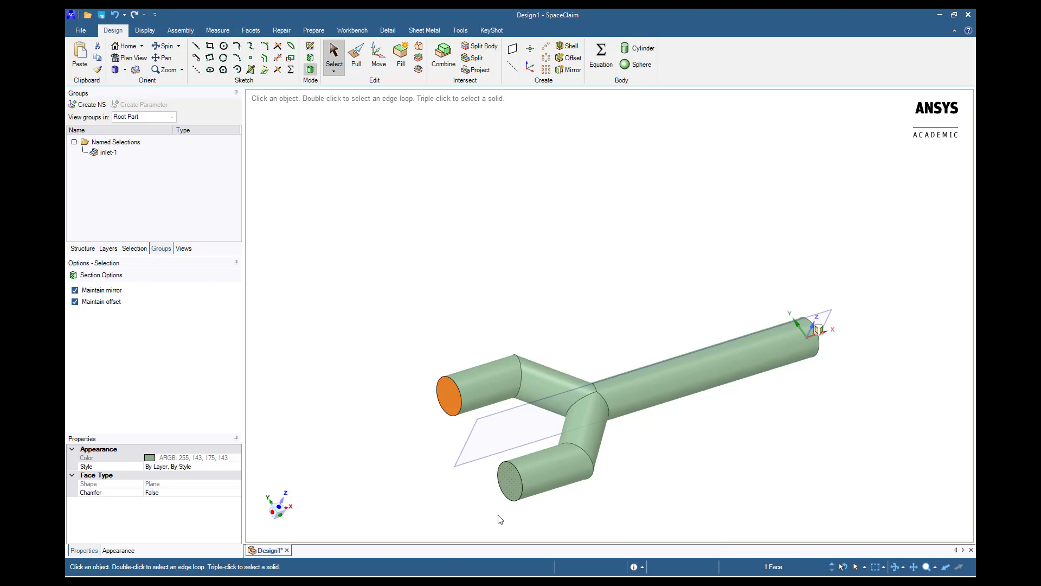
Make the lower inlet's end face a named selection called inlet-2
{"action": "left_click", "coordinate": [514, 488]}
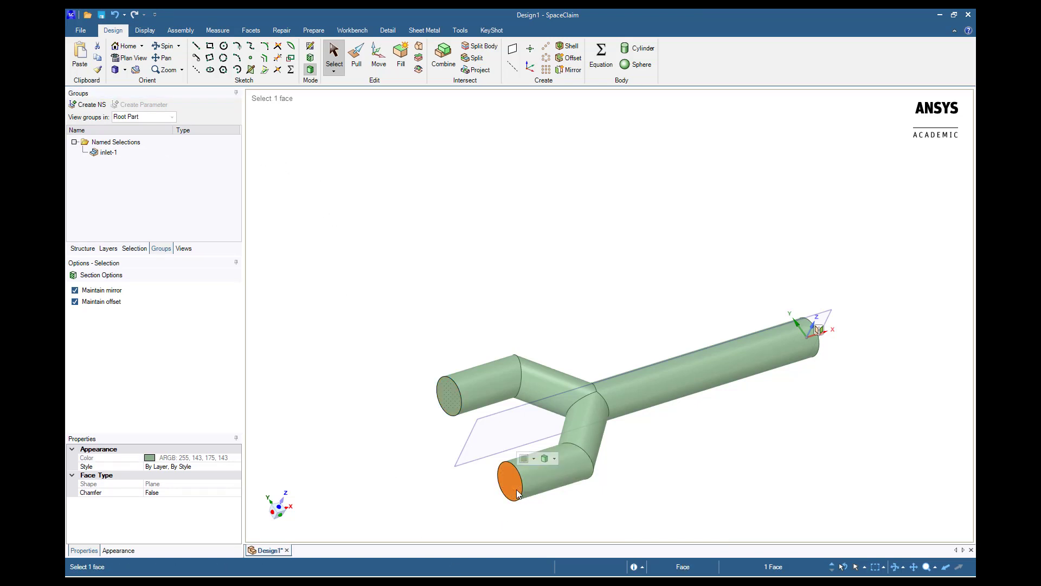
{"action": "left_click", "coordinate": [100, 104]}
{"action": "type", "text": "inlet-2"}
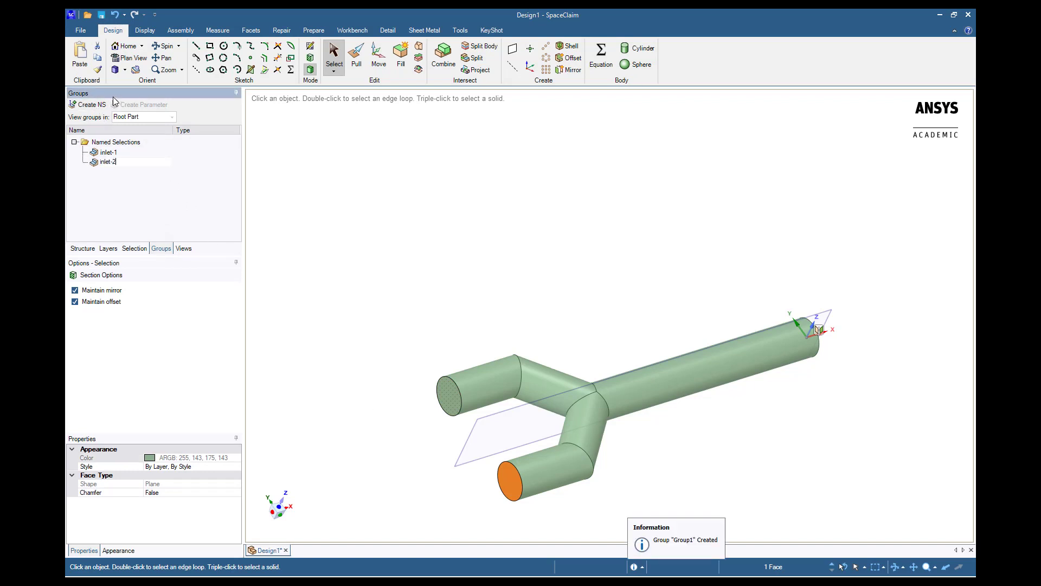
{"action": "key", "text": "Return"}
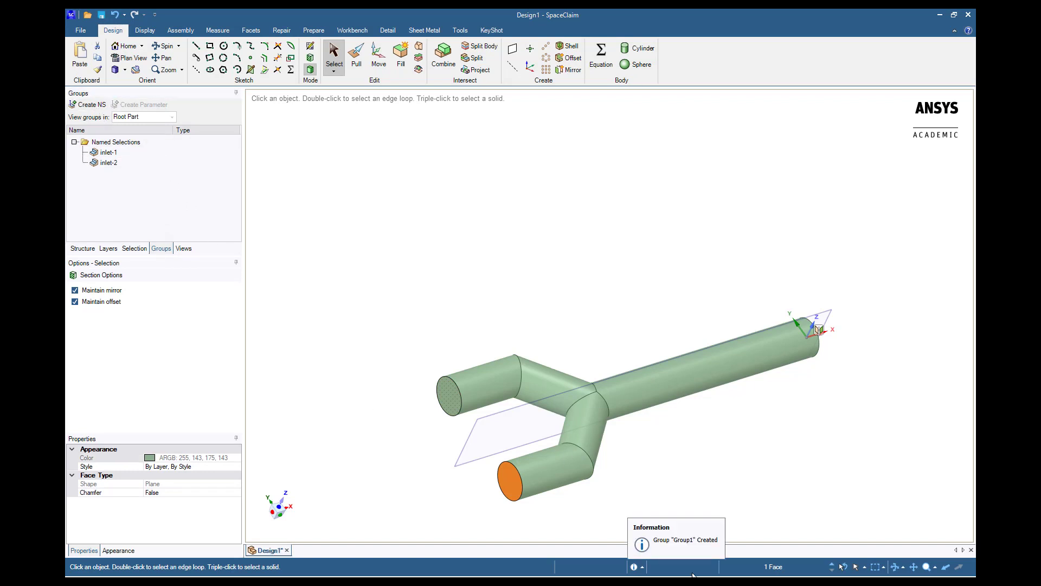
Make the outlet end face a named selection called outlet
{"action": "middle_click_drag", "start_coordinate": [788, 465], "coordinate": [689, 380]}
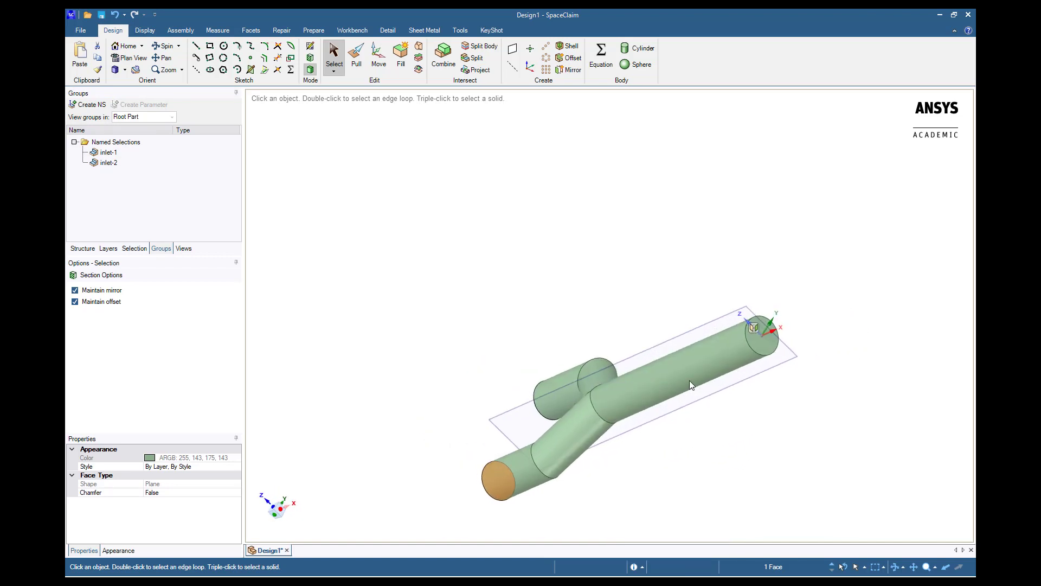
{"action": "left_click", "coordinate": [757, 340]}
{"action": "left_click", "coordinate": [84, 105]}
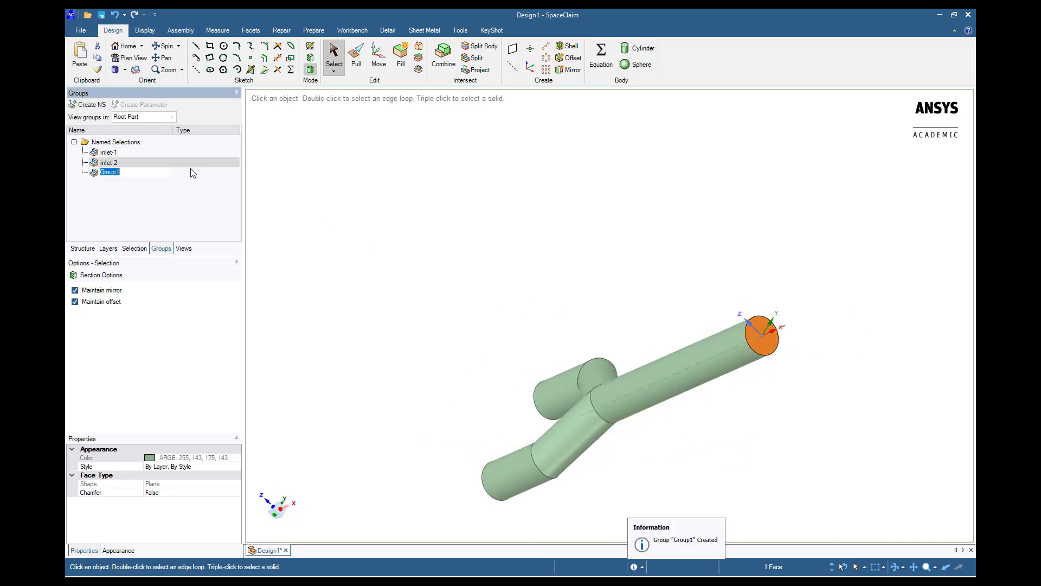
{"action": "type", "text": "outlet"}
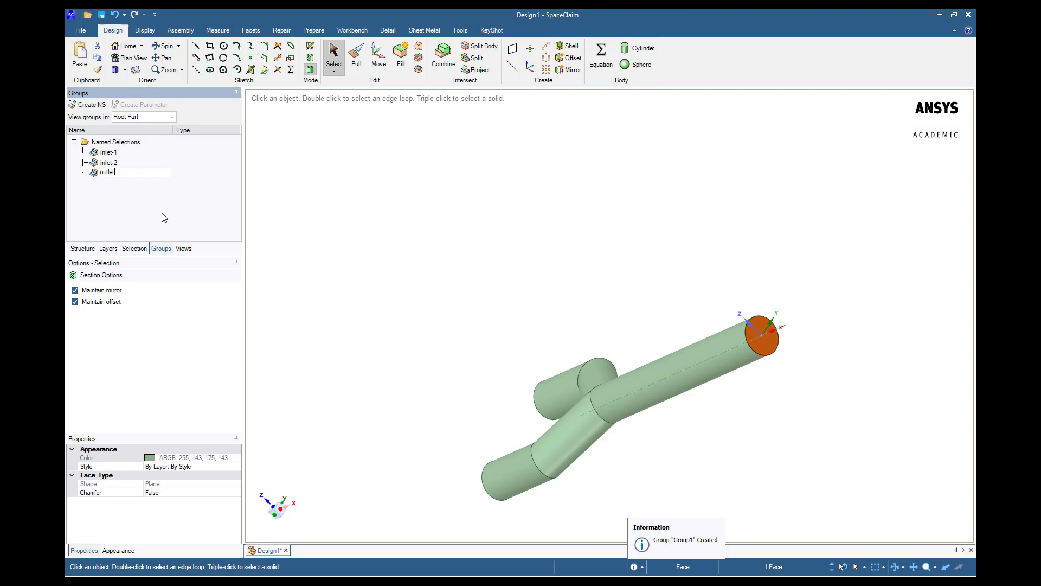
{"action": "key", "text": "Return"}
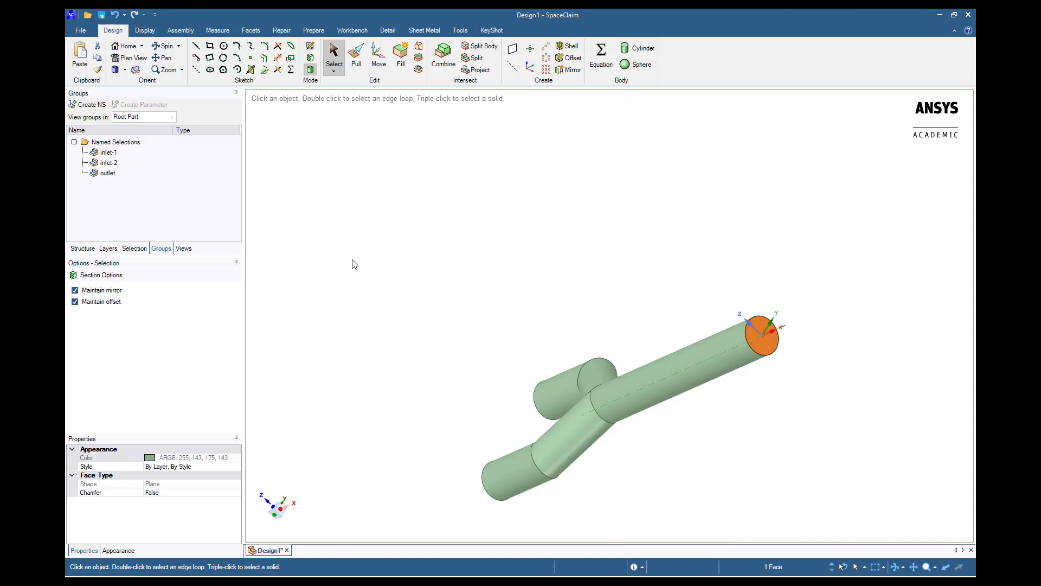
Group all five cylindrical pipe wall faces into a named selection called walls
{"action": "middle_click_drag", "start_coordinate": [352, 263], "coordinate": [408, 278]}
{"action": "left_click", "coordinate": [493, 365]}
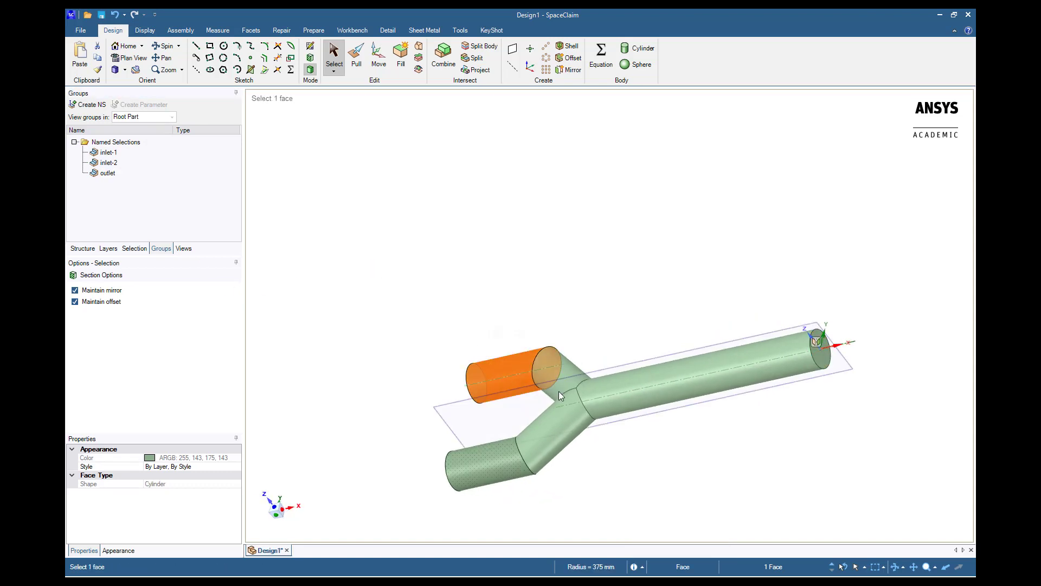
{"action": "left_click", "coordinate": [565, 364], "text": "ctrl"}
{"action": "left_click", "coordinate": [627, 399], "text": "ctrl"}
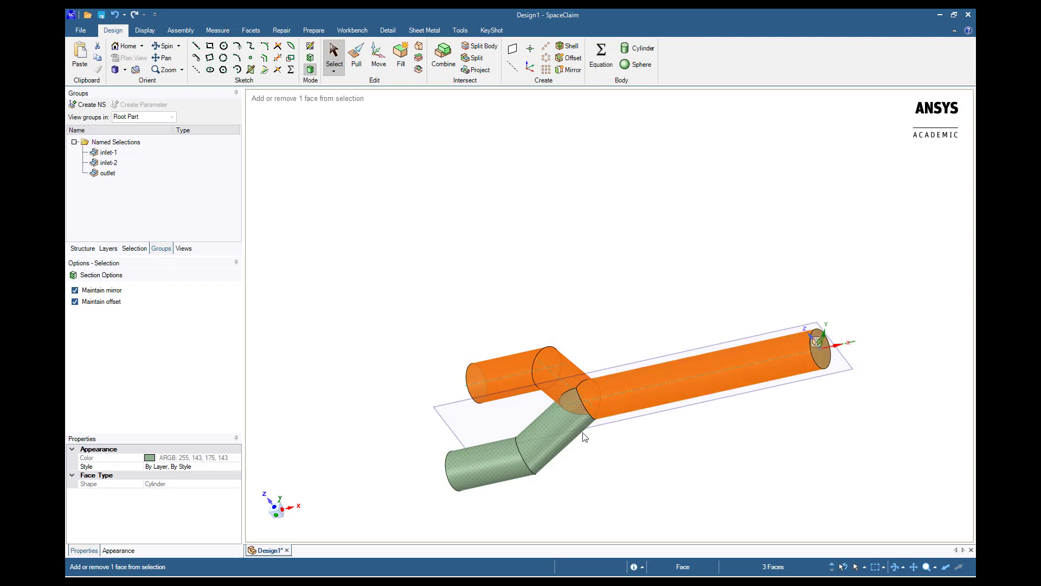
{"action": "left_click", "coordinate": [547, 434], "text": "ctrl"}
{"action": "left_click", "coordinate": [511, 477], "text": "ctrl"}
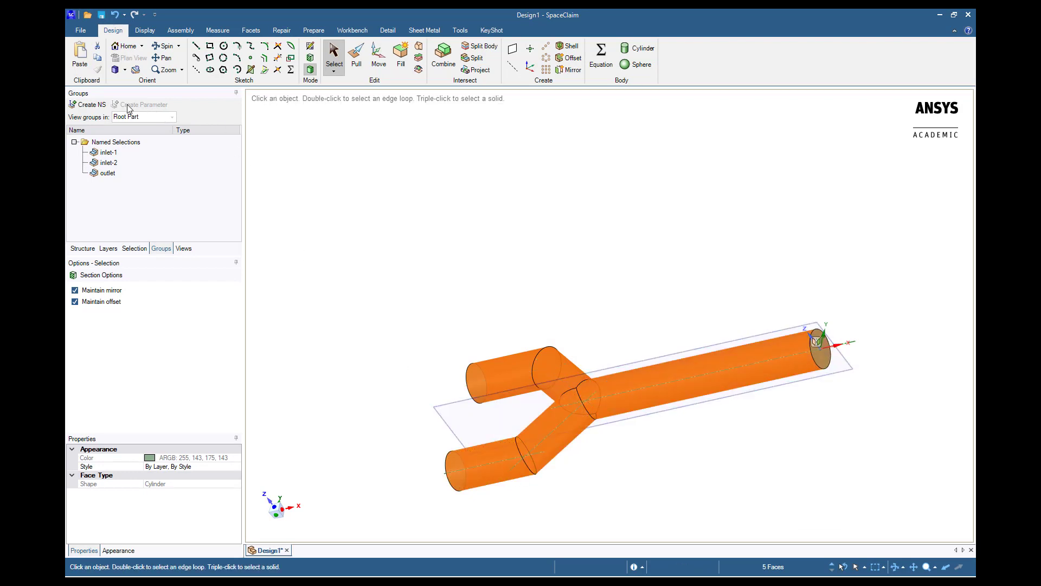
{"action": "left_click", "coordinate": [88, 104]}
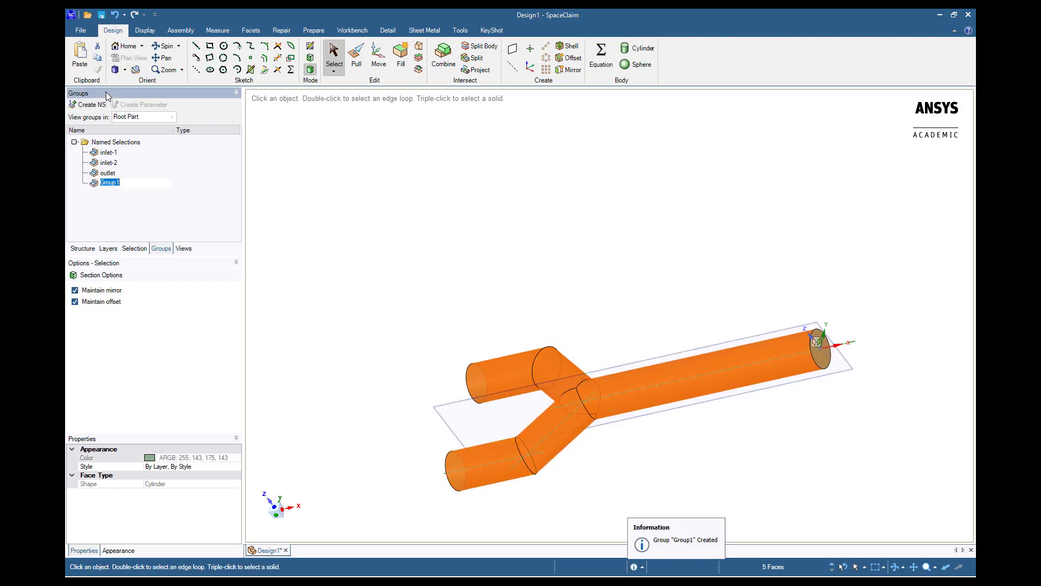
{"action": "type", "text": "walls"}
{"action": "key", "text": "Return"}
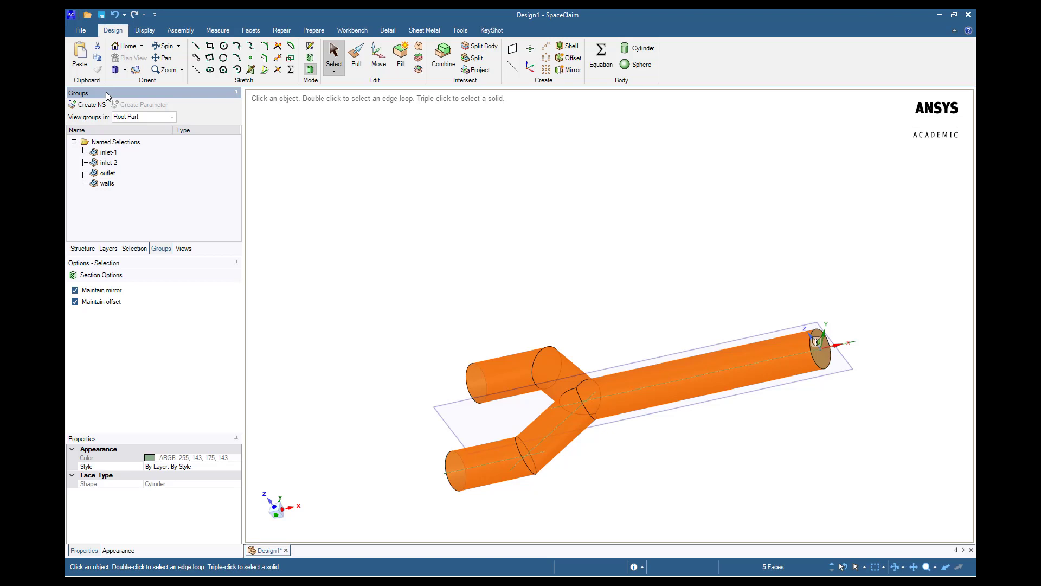
Save the design as y-duct
{"action": "left_click", "coordinate": [80, 30]}
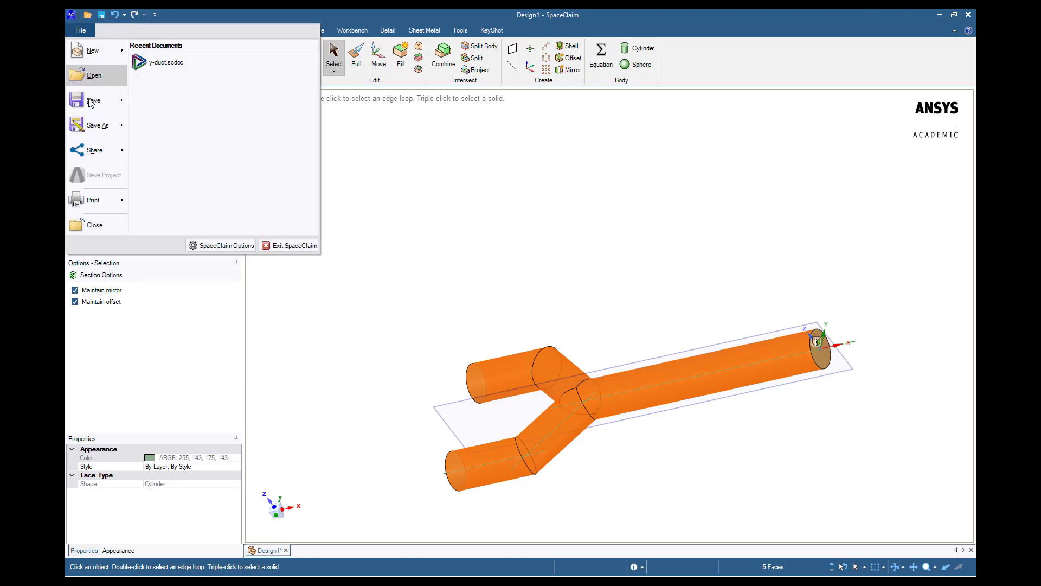
{"action": "left_click", "coordinate": [99, 125]}
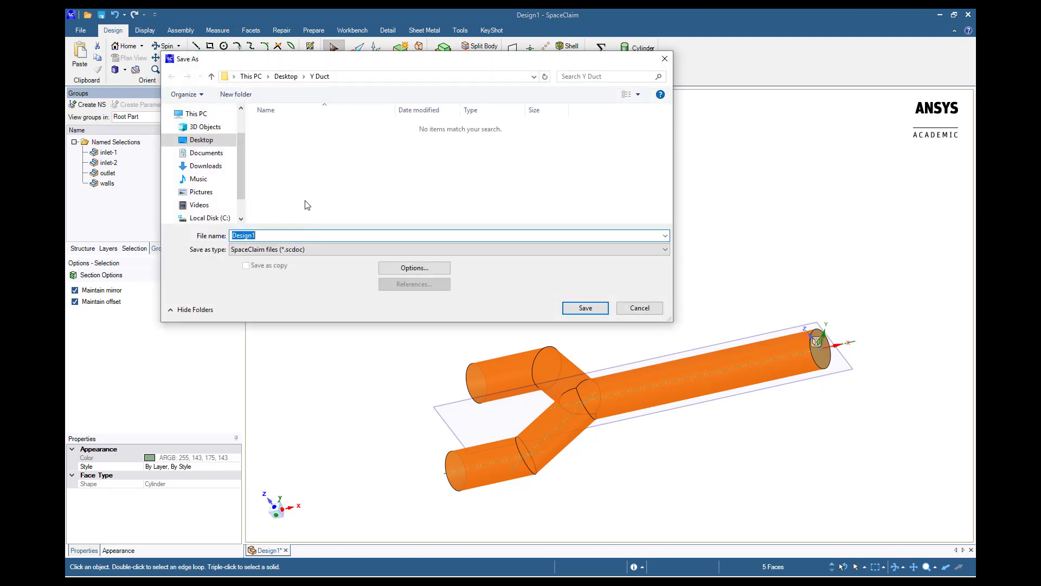
{"action": "type", "text": "y-duct"}
{"action": "left_click", "coordinate": [567, 307]}
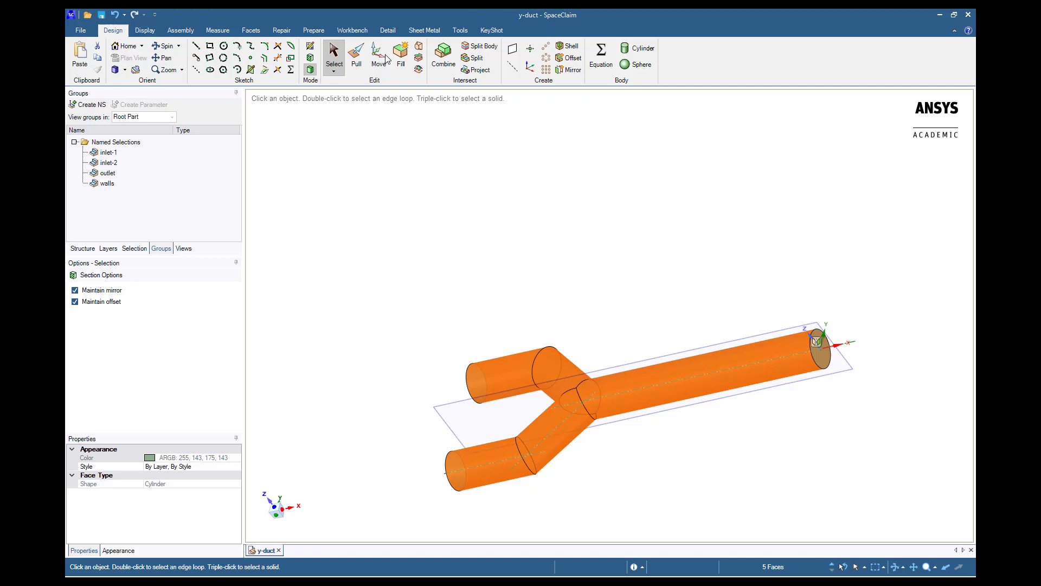
Show the Fluent transfer options from the Workbench tab: Watertight Geometry Workflow or Custom New Workflow
{"action": "left_click", "coordinate": [352, 30]}
{"action": "left_click", "coordinate": [707, 75]}
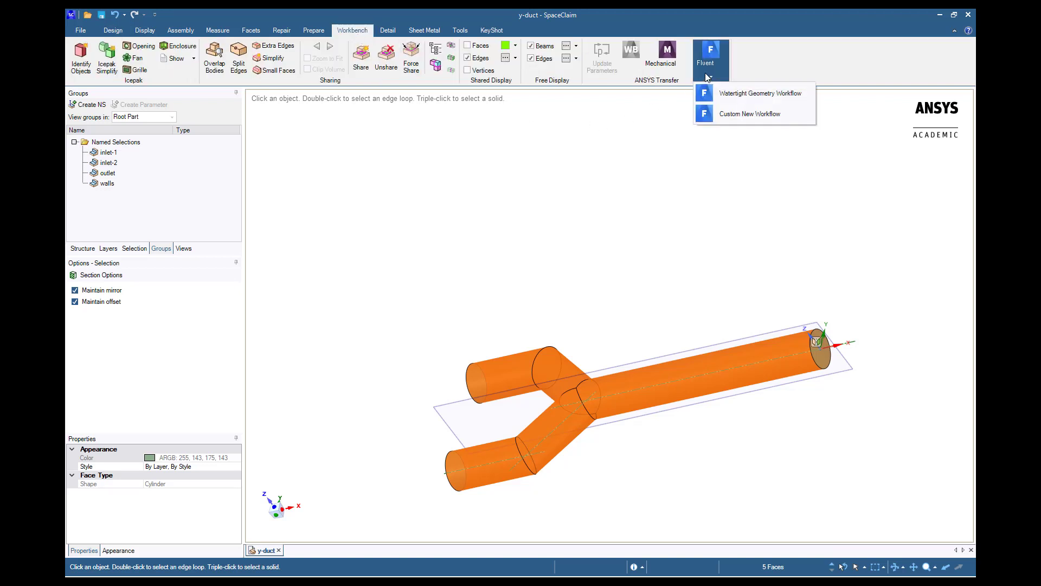